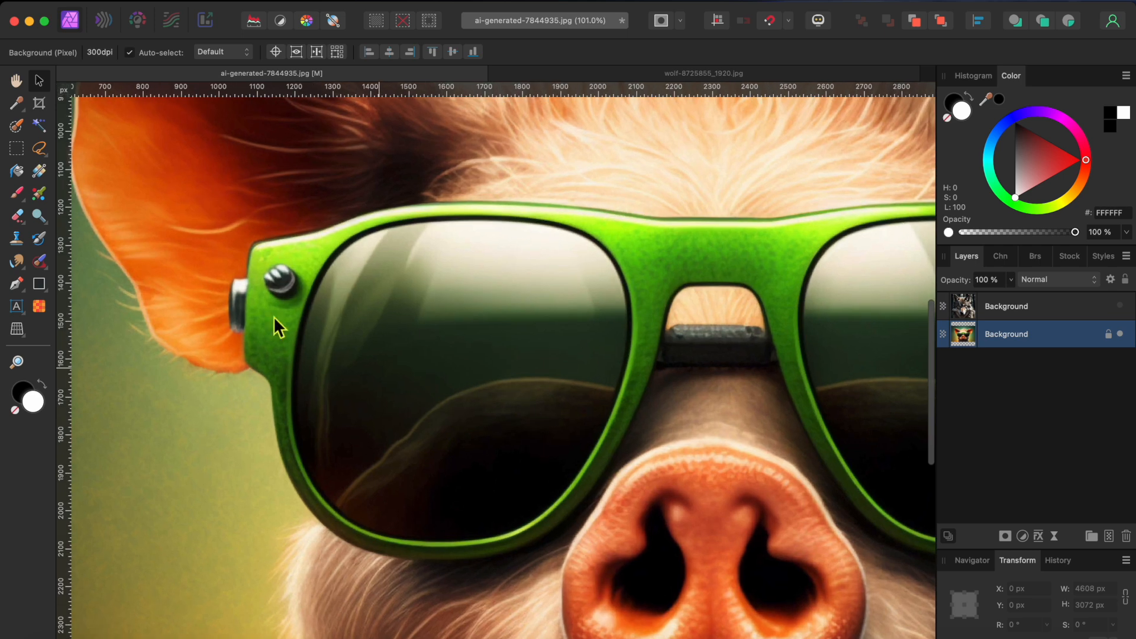
Start a Pen tool path along the top edge and nose side of the left sunglass lens.
left_click(20, 287)
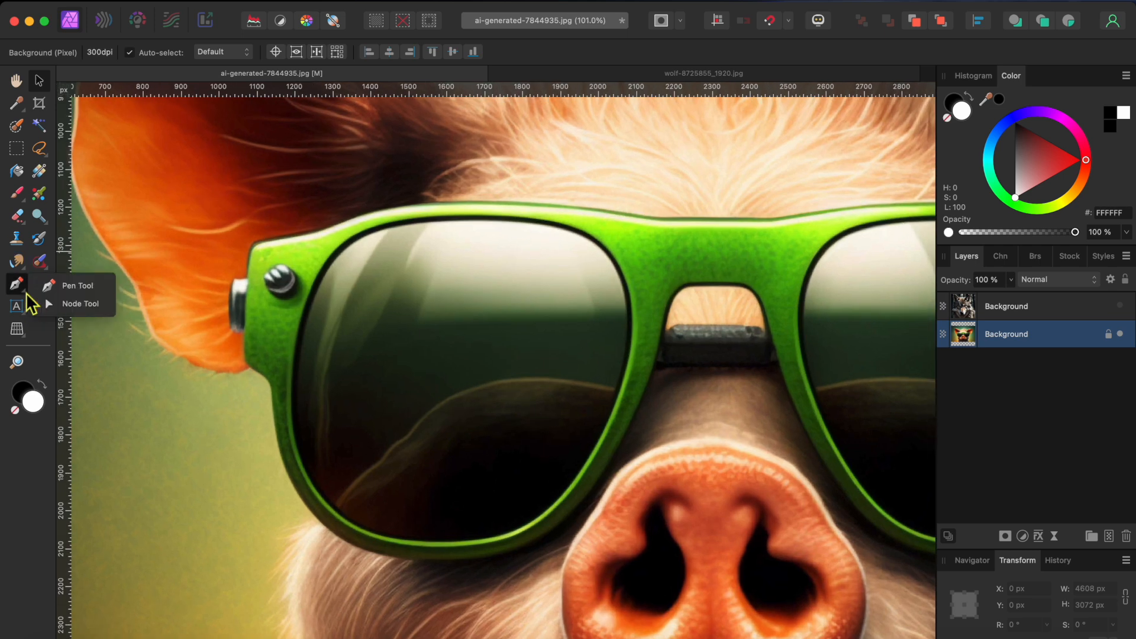
left_click(60, 286)
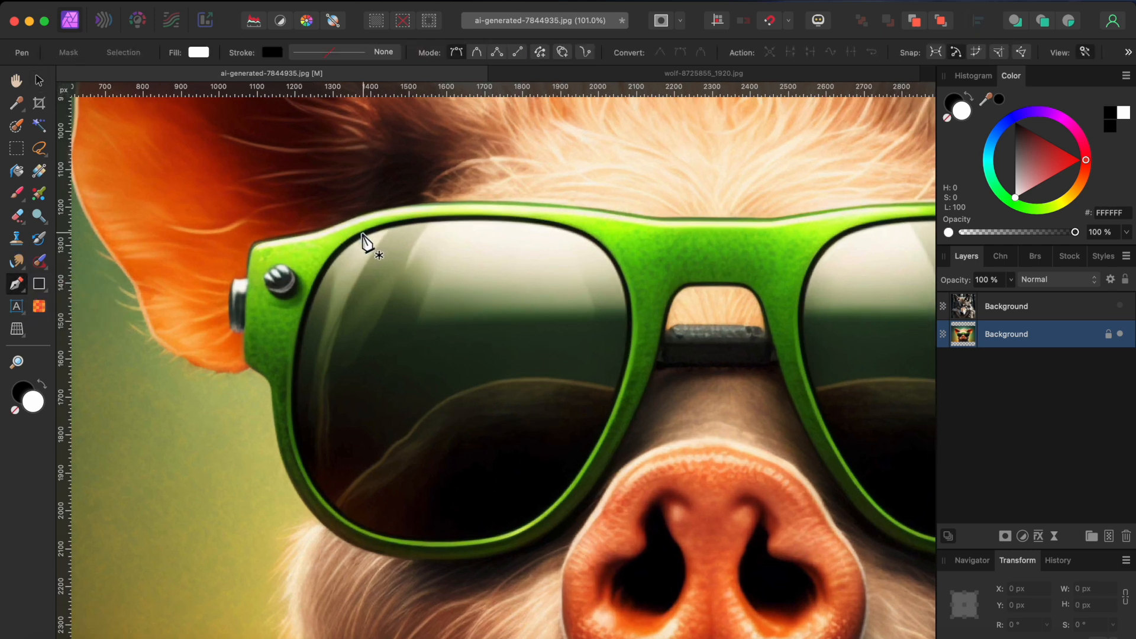
left_click(440, 219)
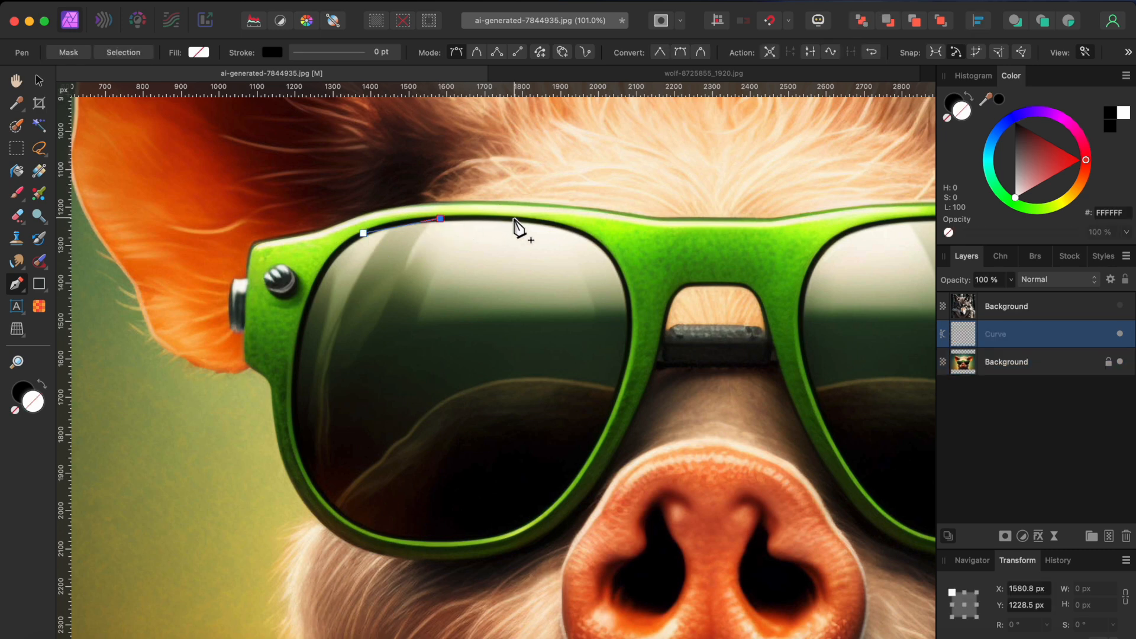
left_click_drag(589, 237, 601, 246)
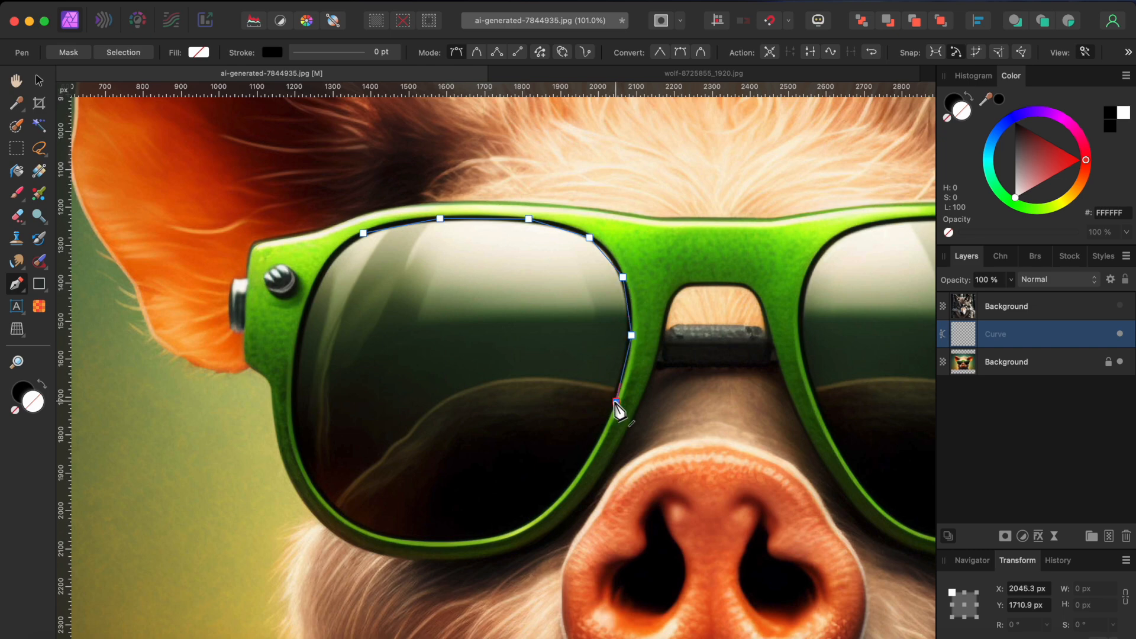
scroll(616, 408, "up", 5)
left_click(548, 533)
scroll(551, 538, "down", 5)
scroll(550, 538, "left", 5)
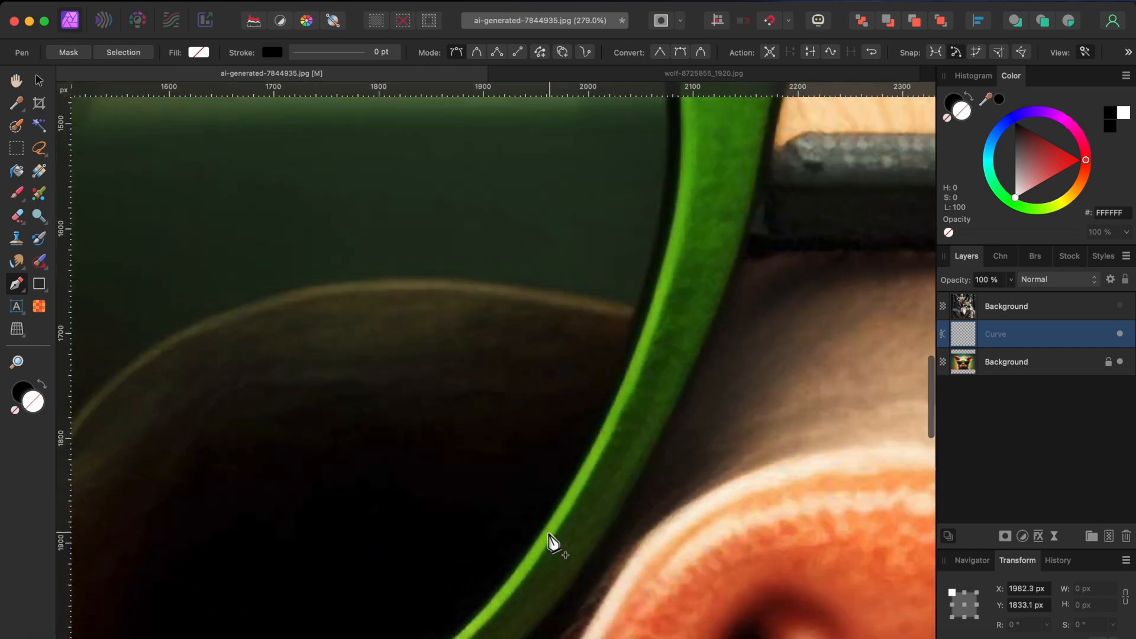
Continue the path around the bottom edge of the left lens.
left_click(617, 511)
left_click(516, 576)
left_click(377, 605)
left_click(212, 603)
scroll(213, 607, "left", 6)
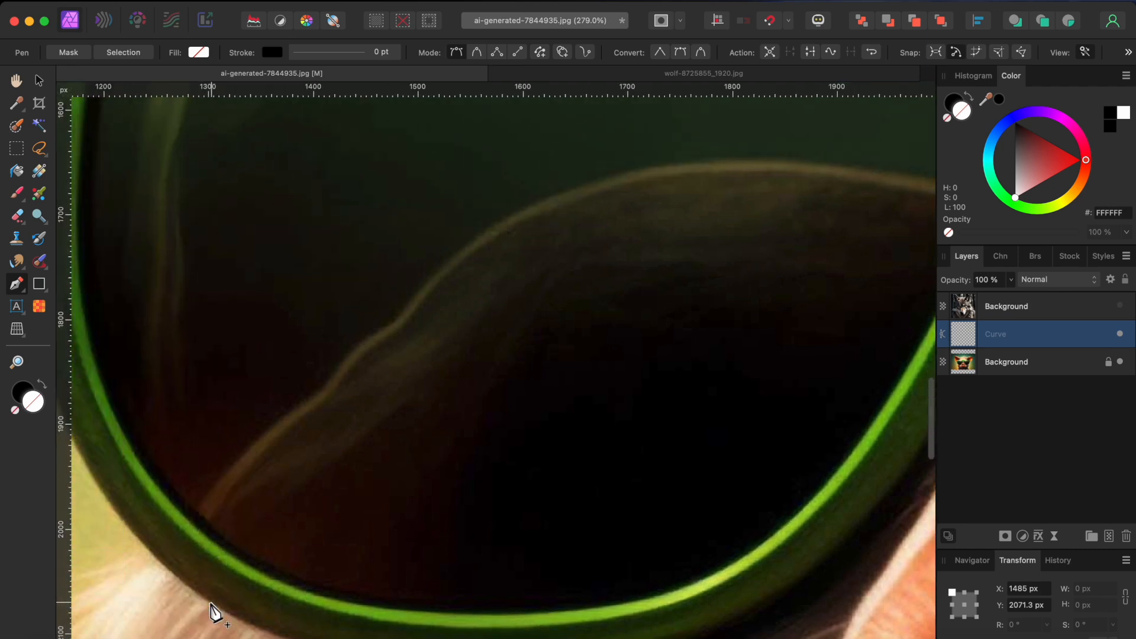
left_click(495, 566)
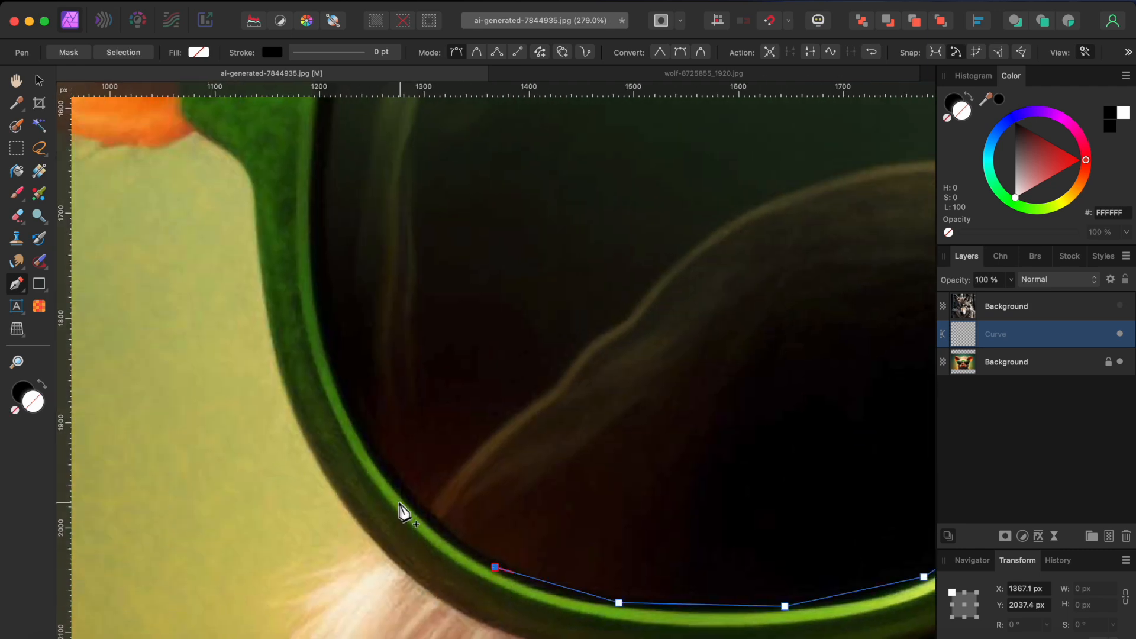
Trace the outer side of the left lens up to the starting node and close the path.
left_click(403, 494)
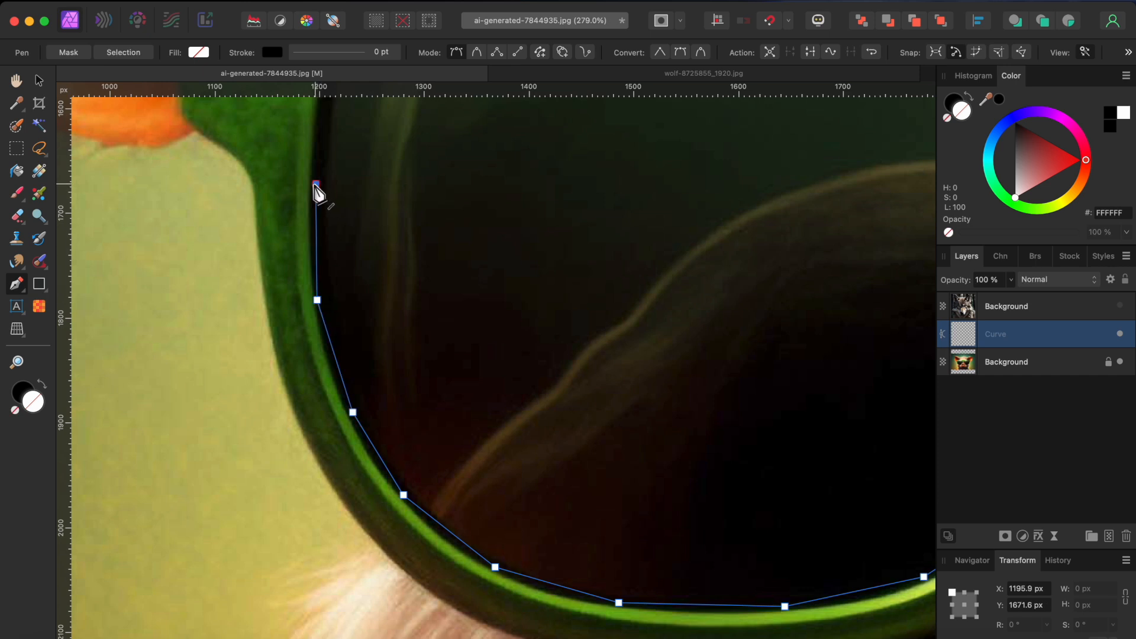
scroll(317, 189, "up", 5)
scroll(320, 240, "up", 6)
left_click(311, 310)
left_click(376, 188)
left_click(465, 118)
scroll(465, 118, "down", 3)
scroll(474, 117, "up", 2)
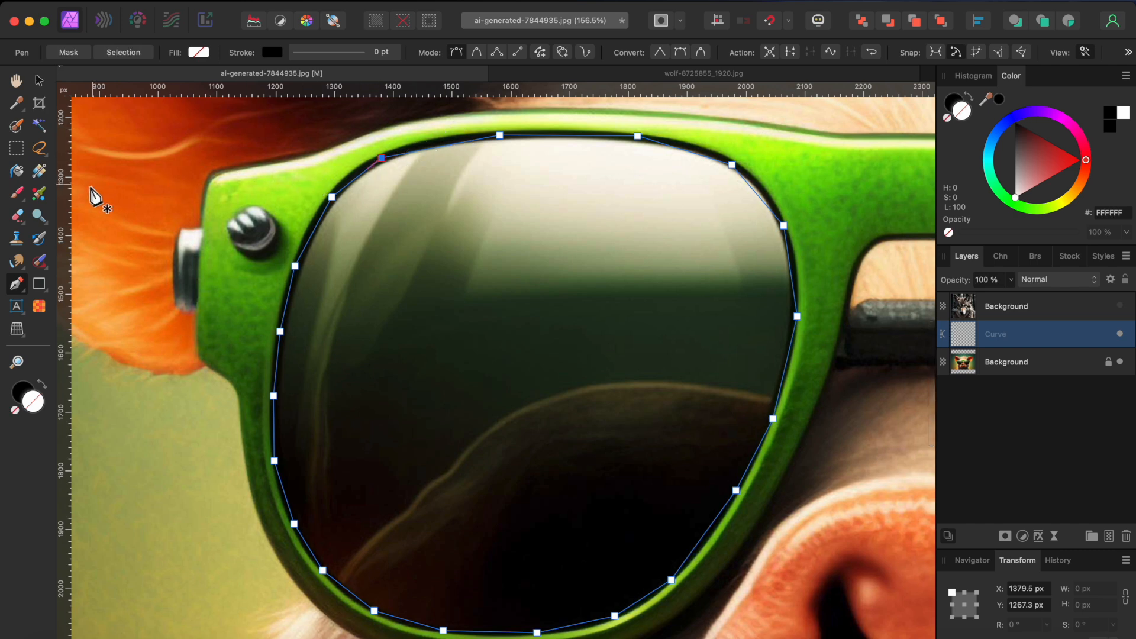
Select all nodes of the left lens path with the Node tool and convert them to smooth.
left_click(26, 293)
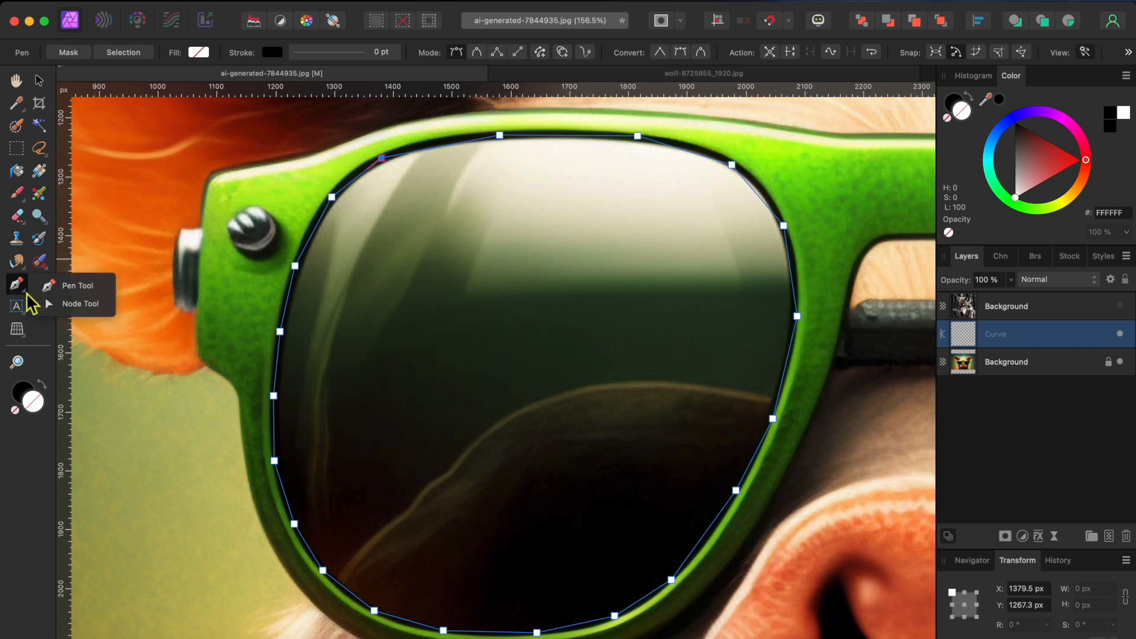
left_click(62, 303)
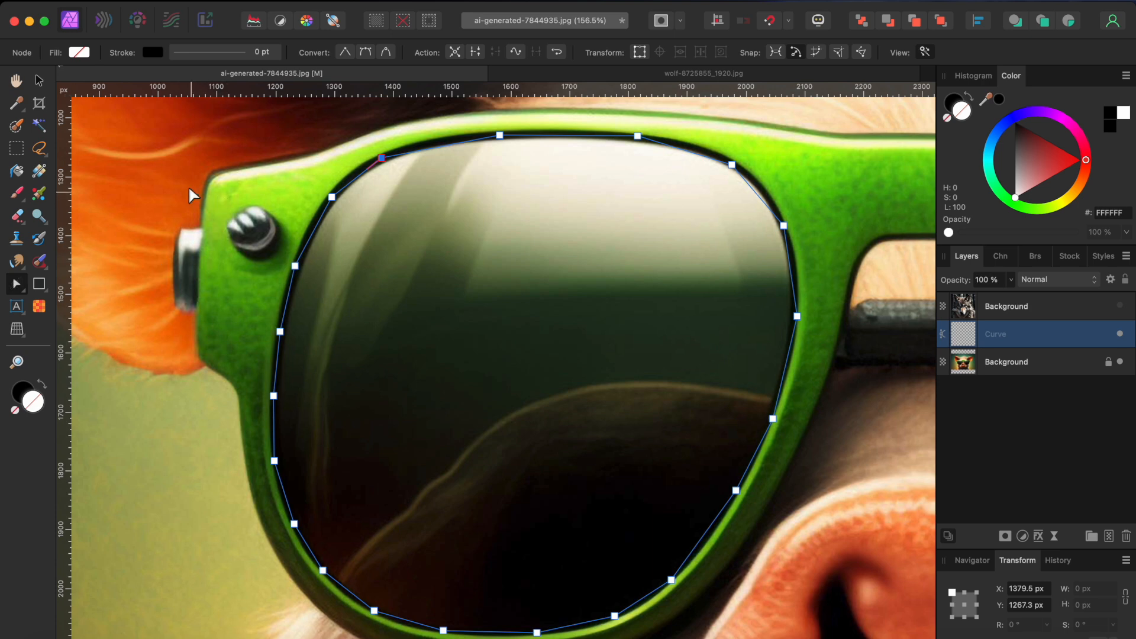
left_click_drag(186, 114, 888, 638)
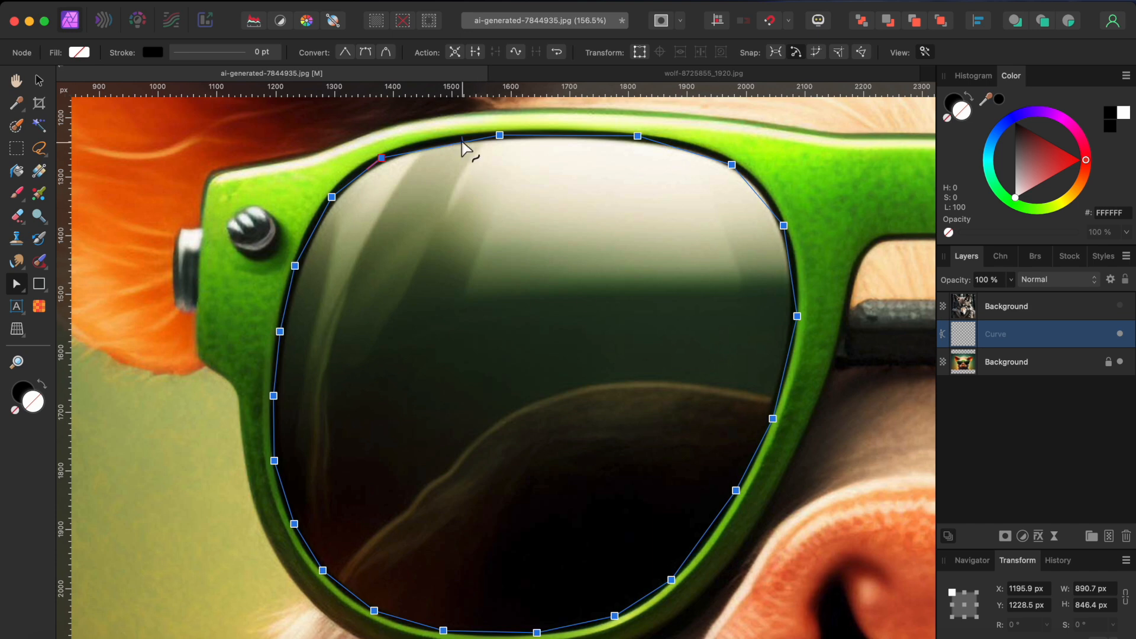
left_click(365, 53)
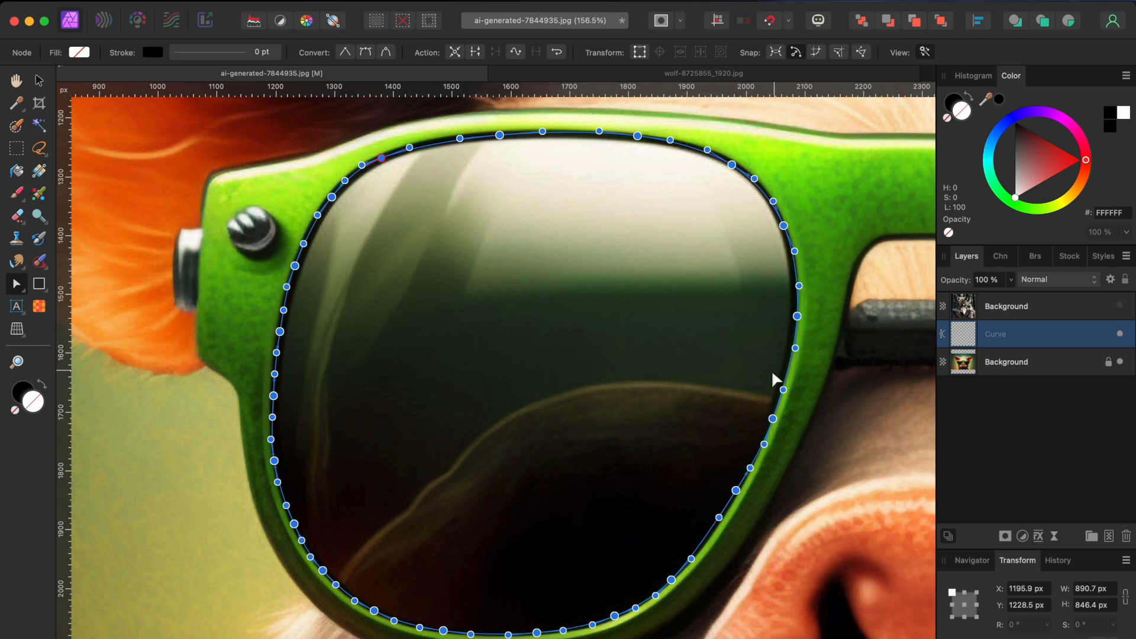
scroll(726, 514, "up", 5)
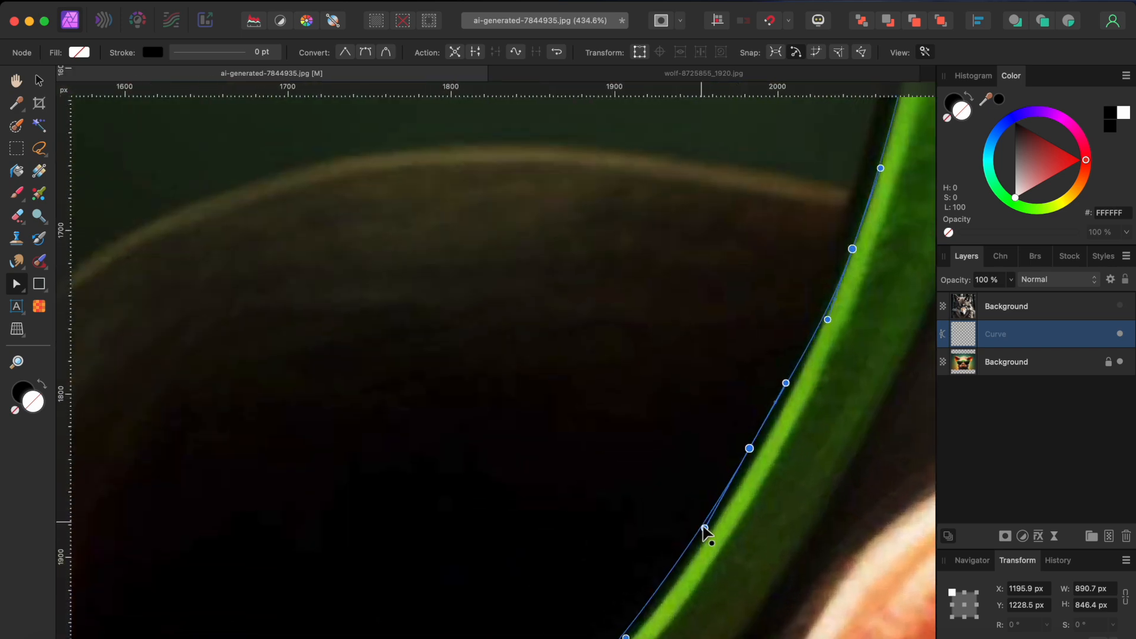
scroll(703, 527, "down", 3)
scroll(704, 532, "down", 1)
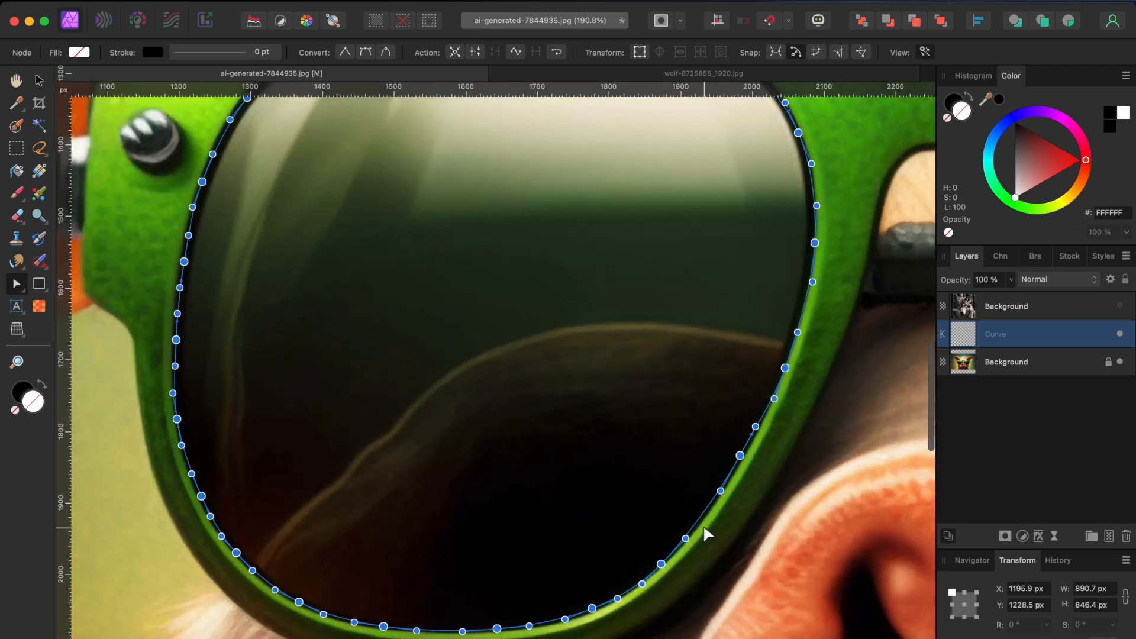
scroll(704, 530, "down", 1)
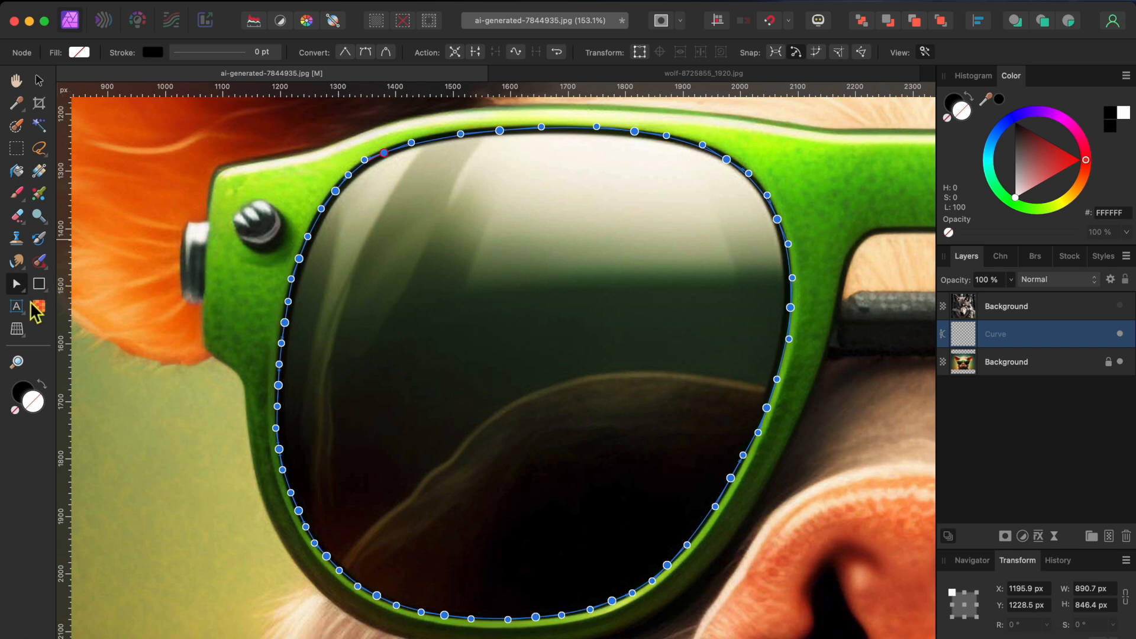
Turn the left lens path into a selection and duplicate the selected lens onto a new layer.
left_click(16, 284)
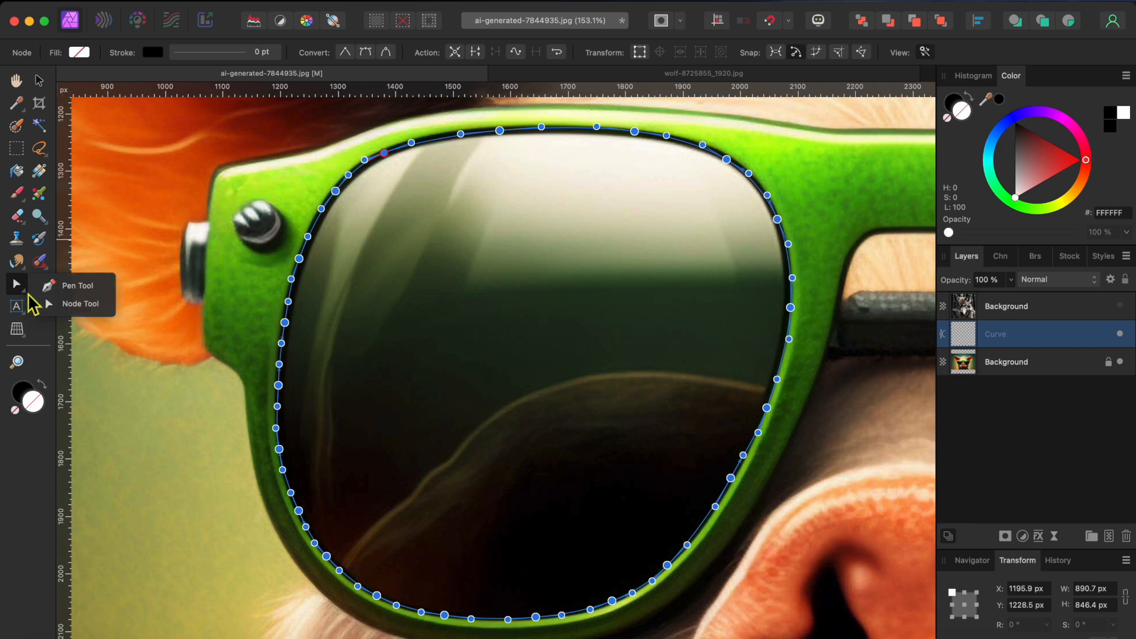
left_click(69, 286)
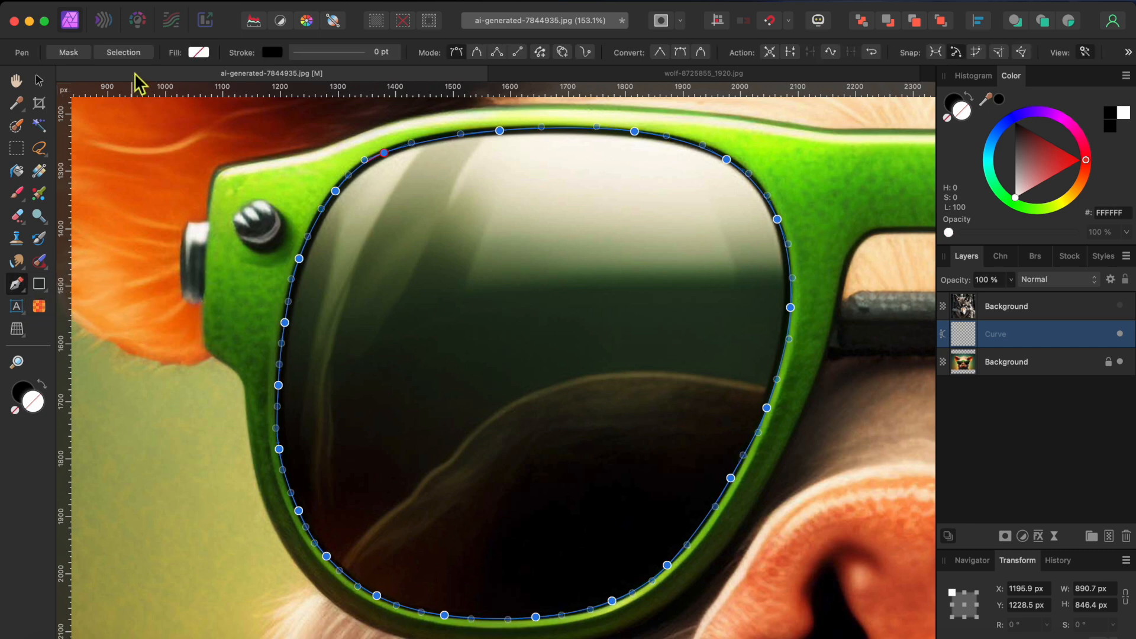
left_click(126, 52)
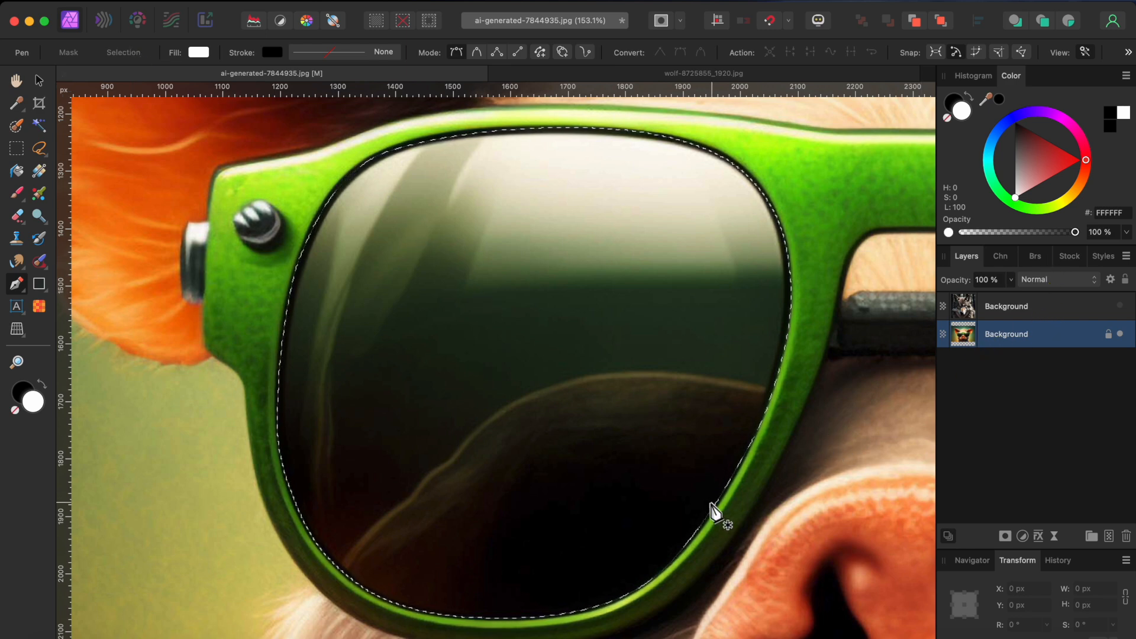
key("super+j")
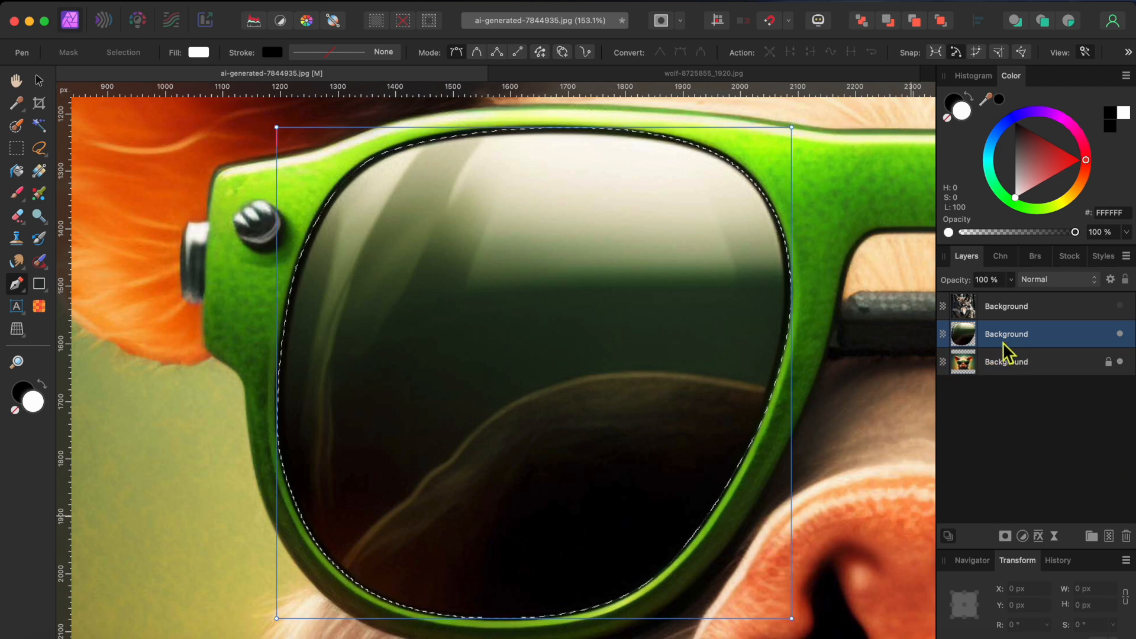
Start a Pen tool path along the top edge of the right sunglass lens.
scroll(914, 381, "right", 10)
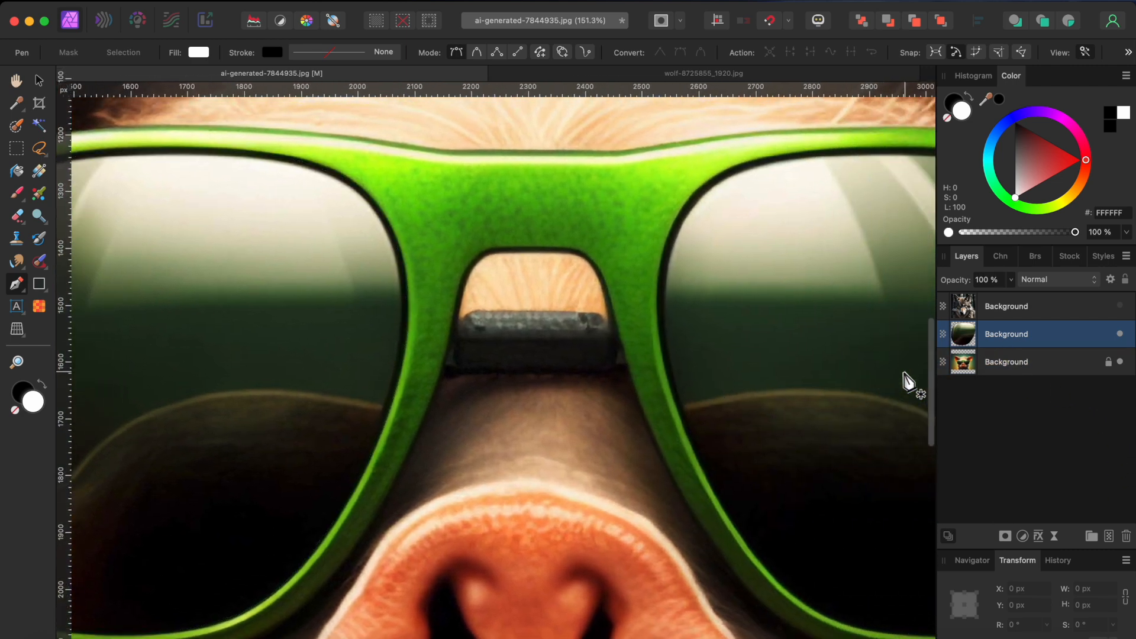
scroll(905, 380, "down", 5)
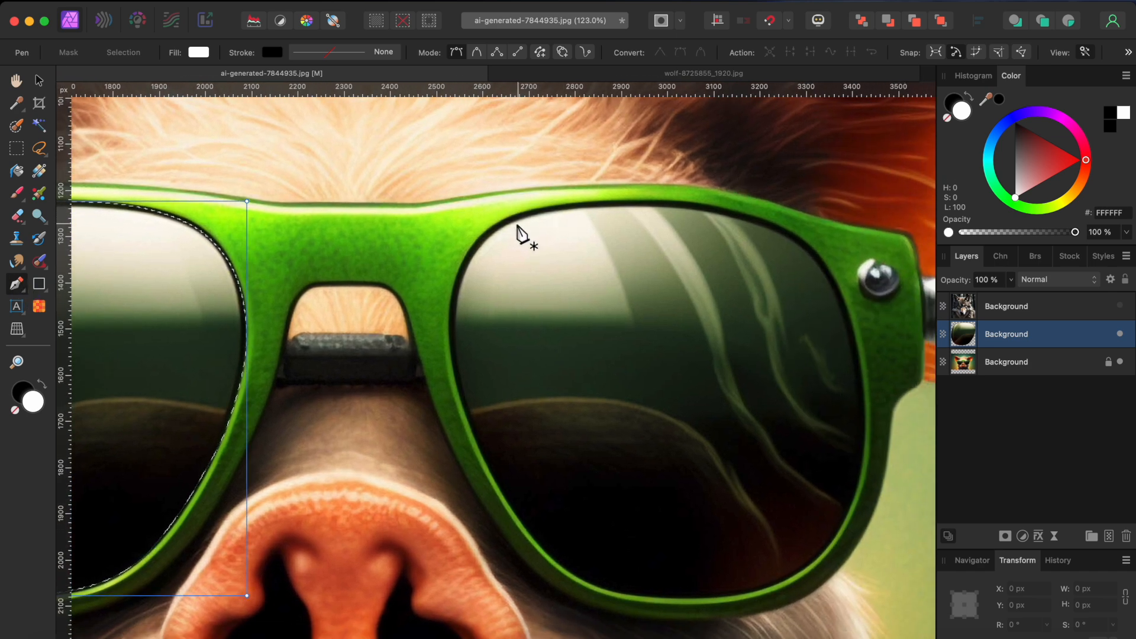
scroll(517, 229, "up", 6)
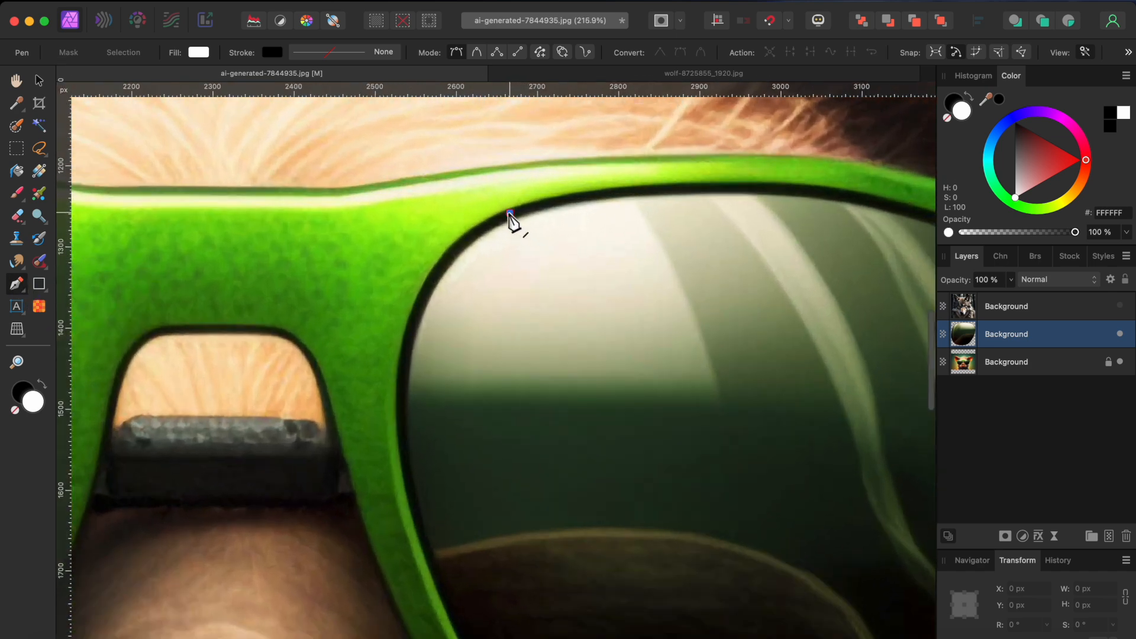
left_click(663, 190)
scroll(812, 201, "right", 5)
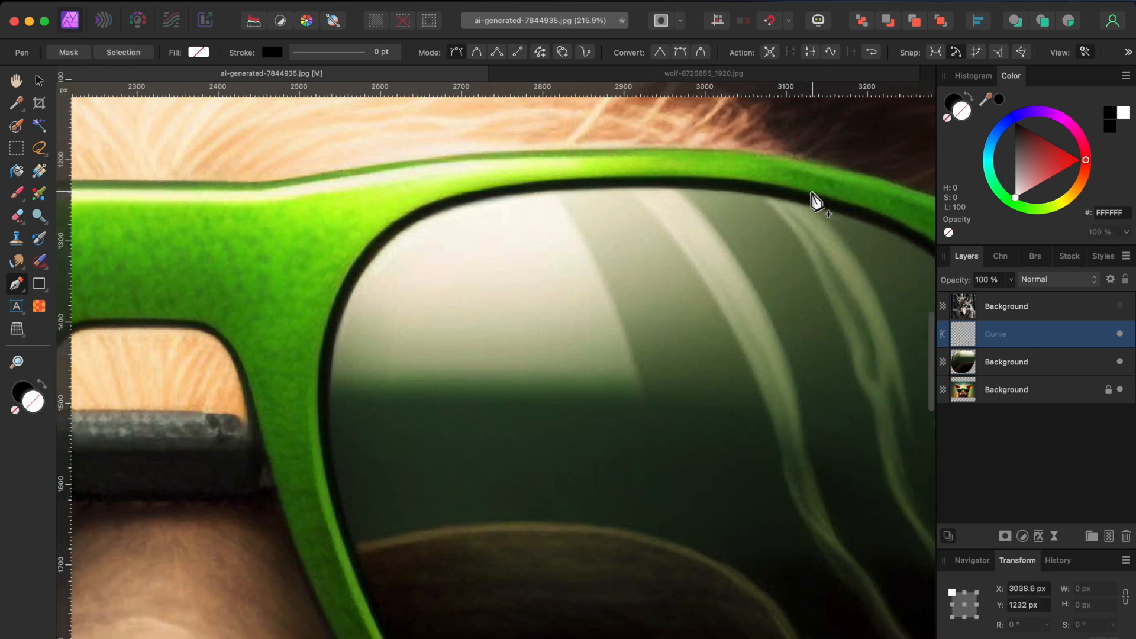
left_click(735, 211)
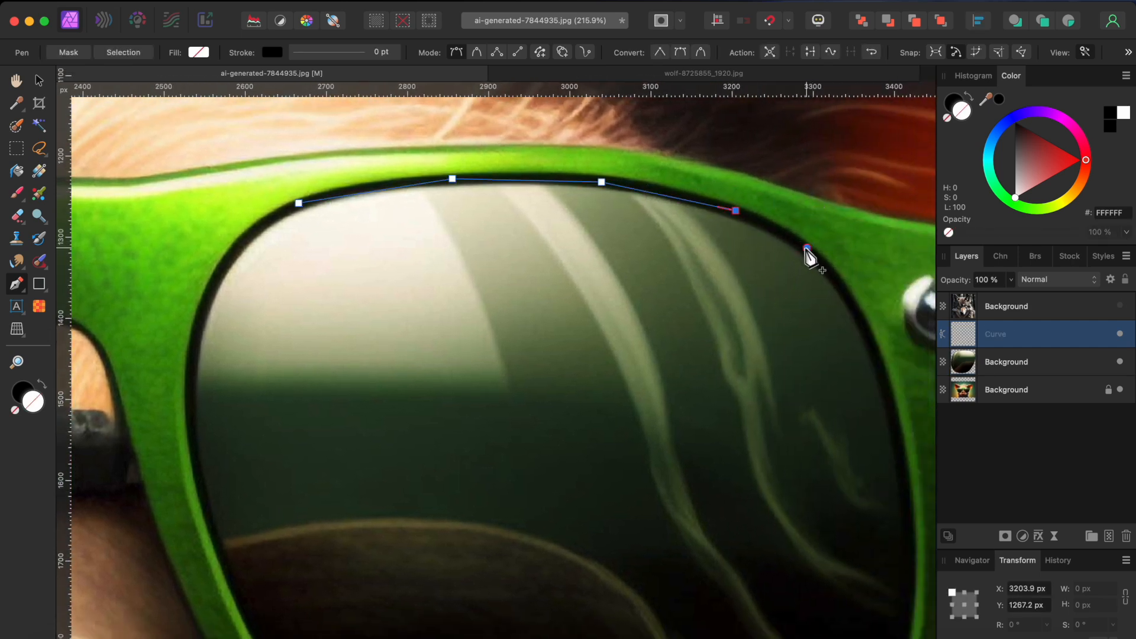
Continue the path down the outer side of the right lens.
left_click(859, 311)
left_click(898, 447)
scroll(898, 449, "down", 4)
scroll(898, 448, "right", 2)
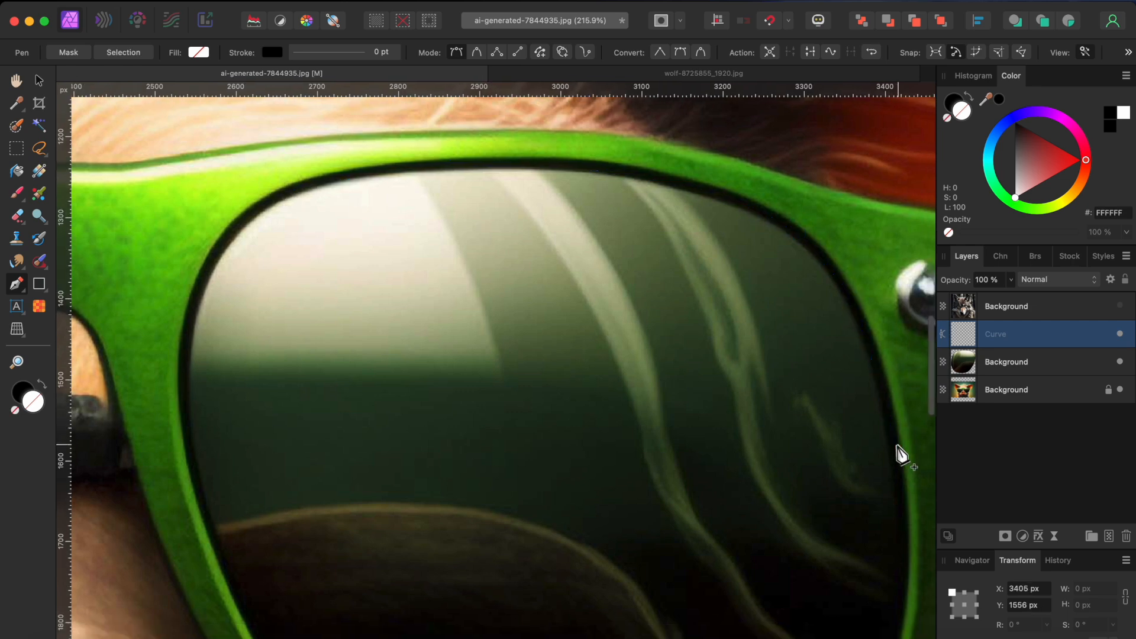
left_click(851, 394)
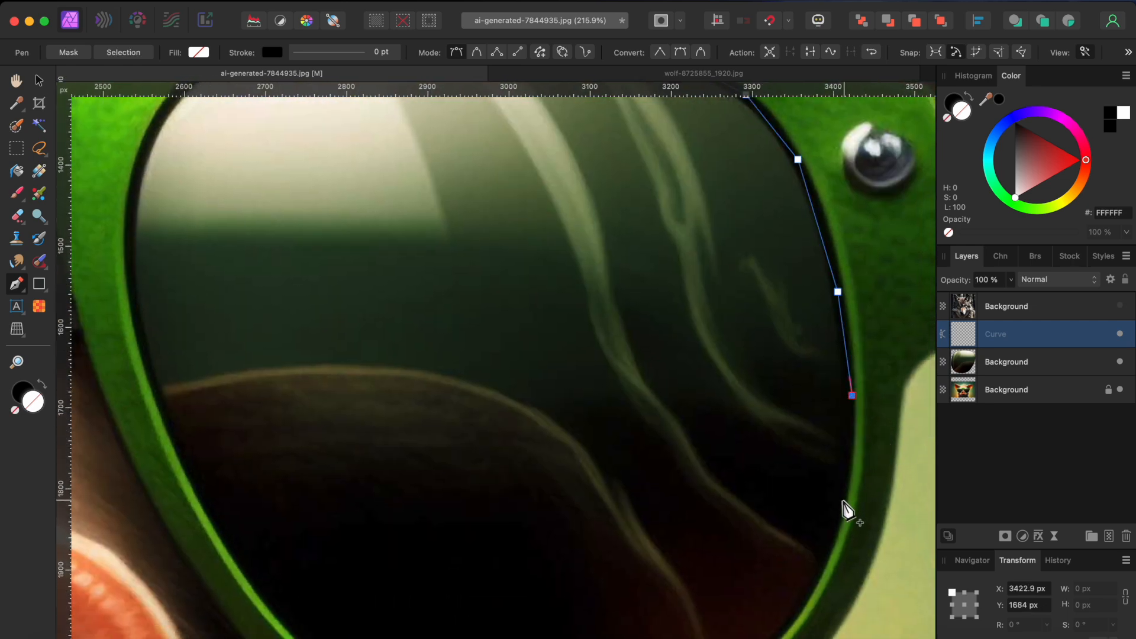
left_click(843, 500)
scroll(845, 509, "down", 4)
scroll(845, 509, "left", 1)
left_click(842, 423)
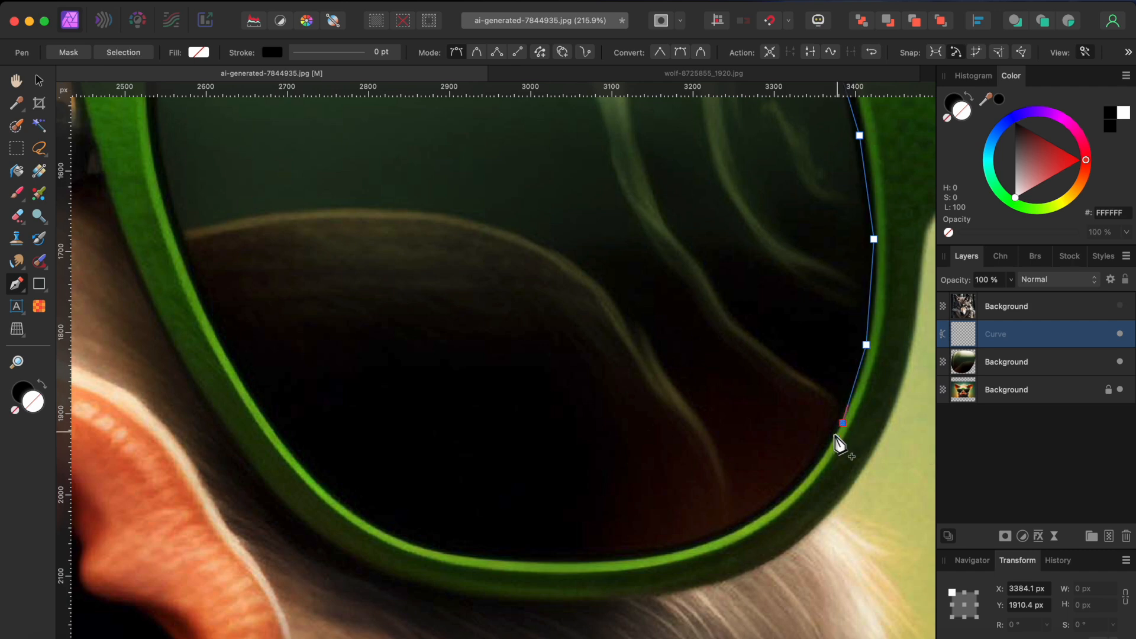
Trace the bottom edge of the right lens back towards the nose side.
left_click(797, 482)
left_click(724, 528)
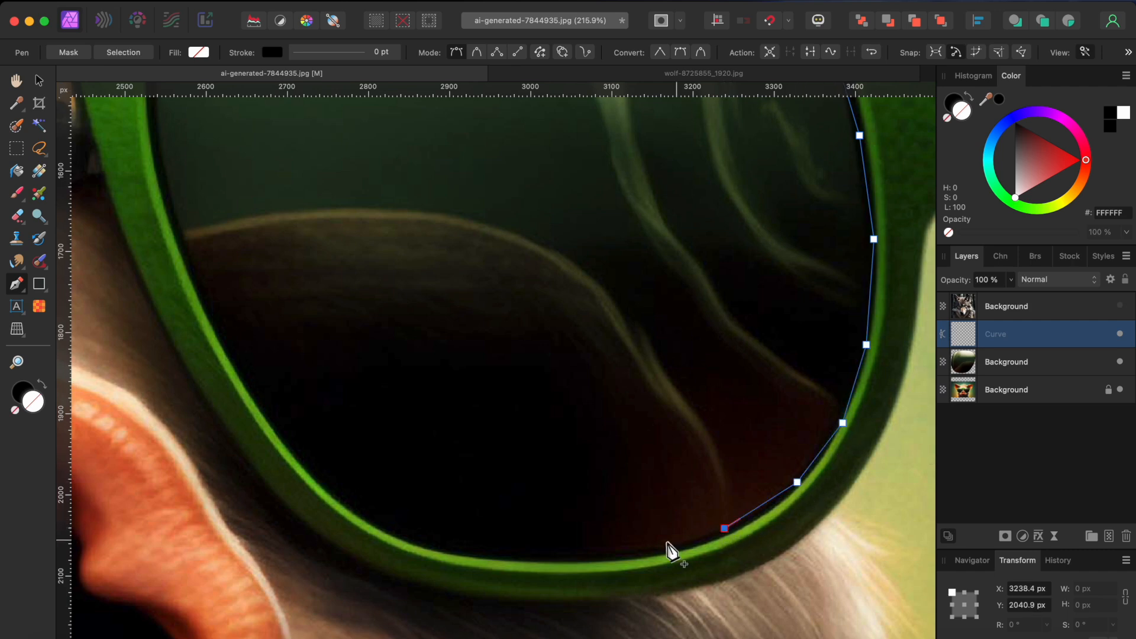
left_click(643, 550)
left_click(541, 558)
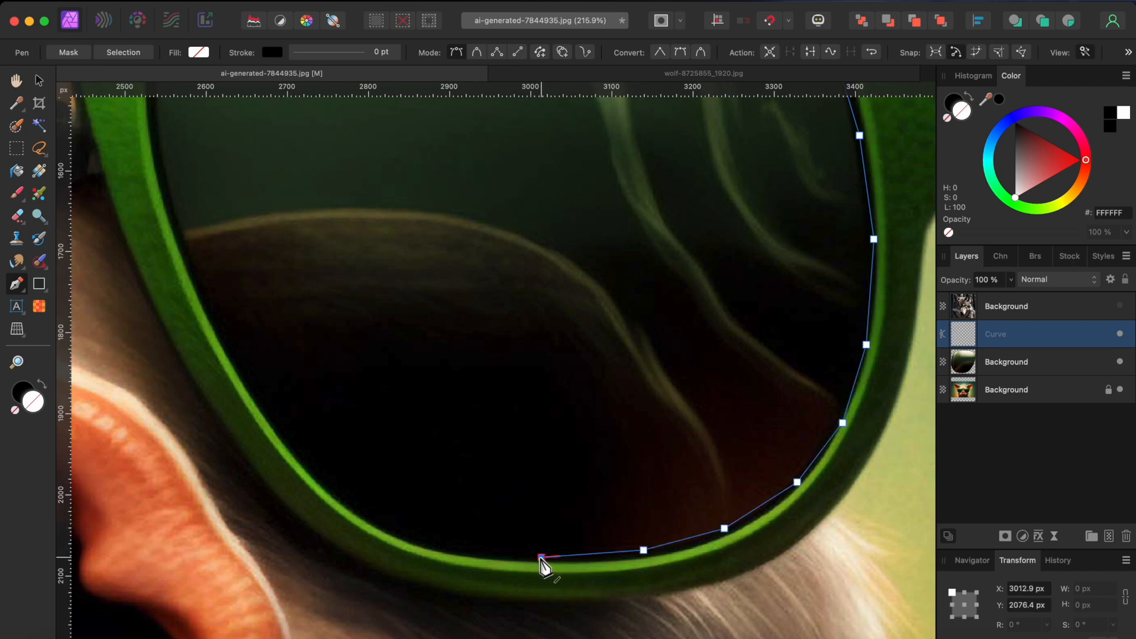
left_click(360, 513)
left_click(286, 446)
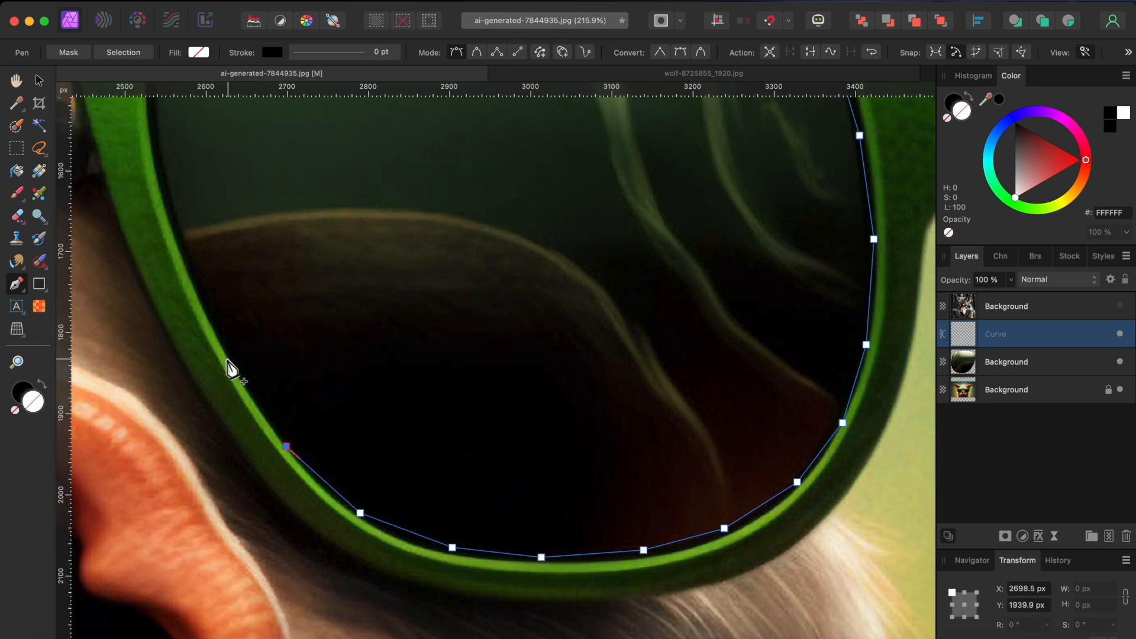
Trace the nose side of the right lens up to the starting node and close the path.
scroll(183, 253, "up", 3)
scroll(182, 253, "left", 2)
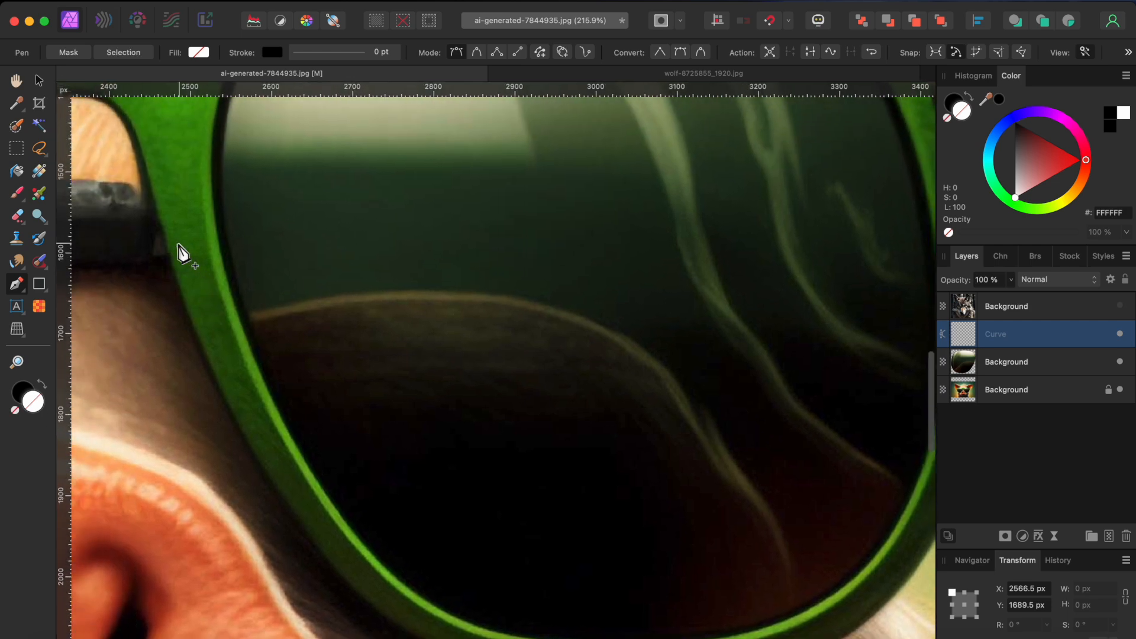
scroll(223, 248, "up", 6)
scroll(223, 249, "left", 1)
left_click(248, 201)
scroll(248, 199, "up", 1)
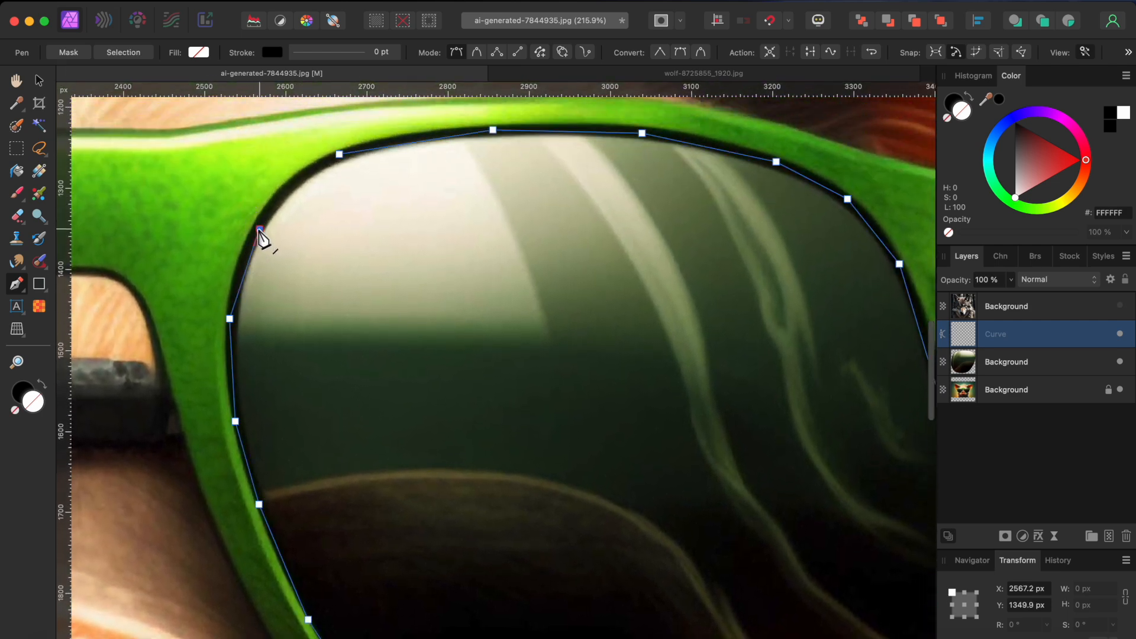
left_click(339, 155)
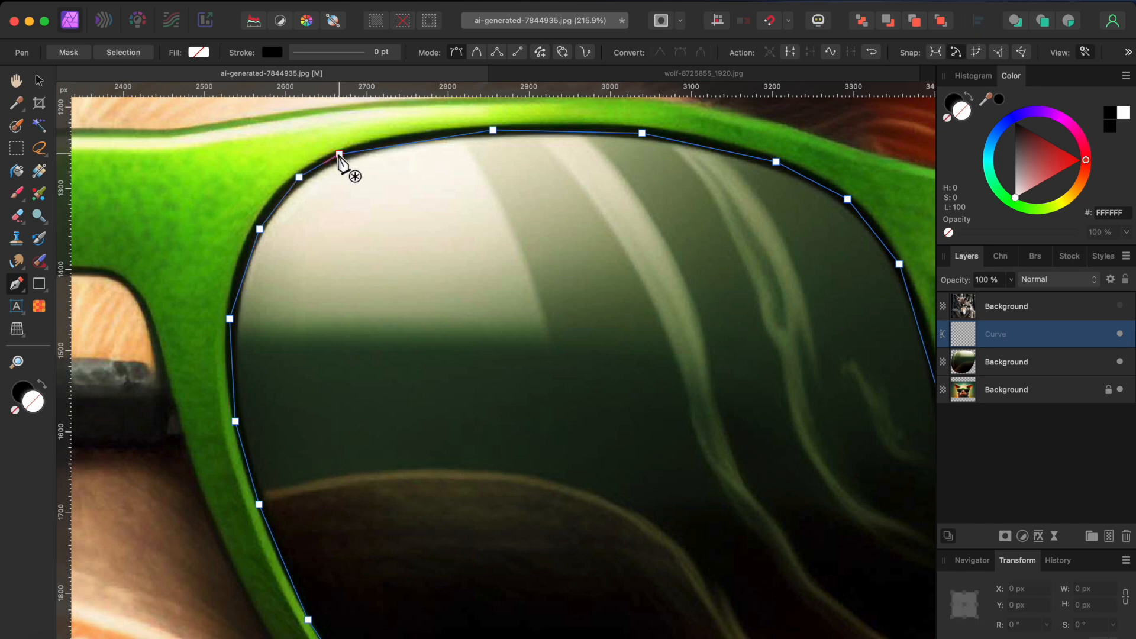
scroll(339, 154, "down", 3)
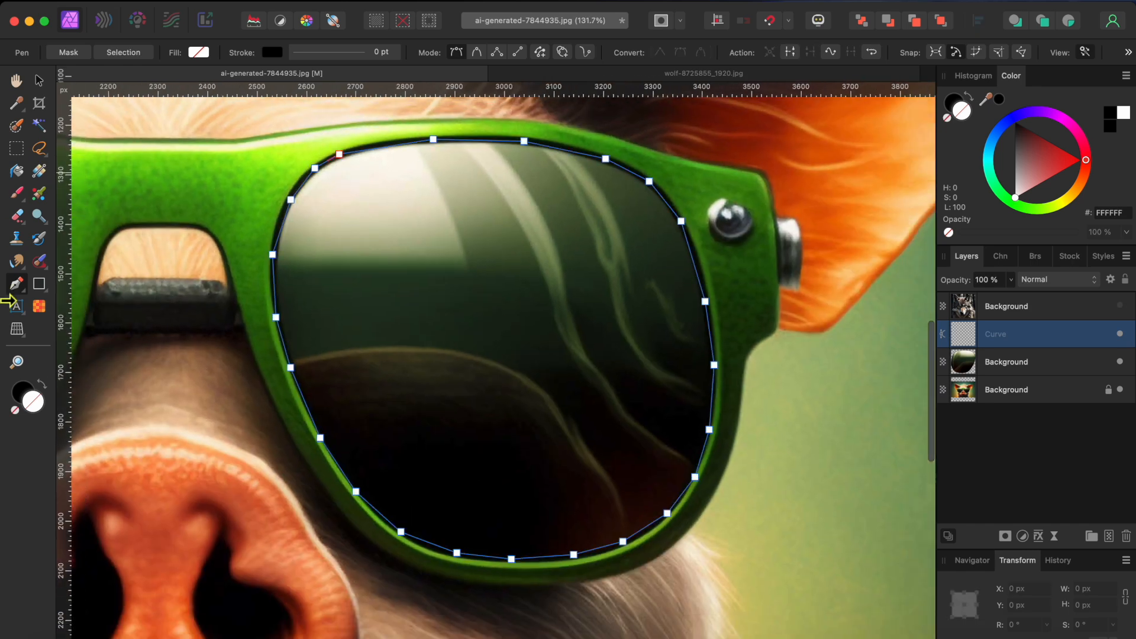
Select all nodes of the right lens curve with the Node tool and convert them to smooth.
left_click_drag(16, 284, 77, 304)
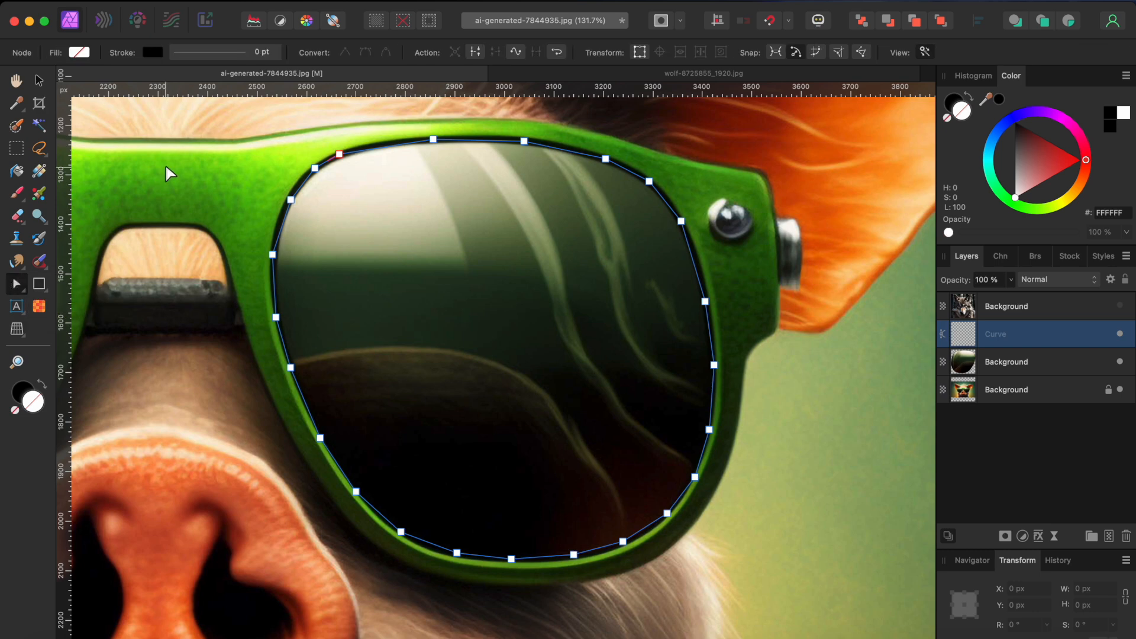
left_click_drag(273, 123, 743, 604)
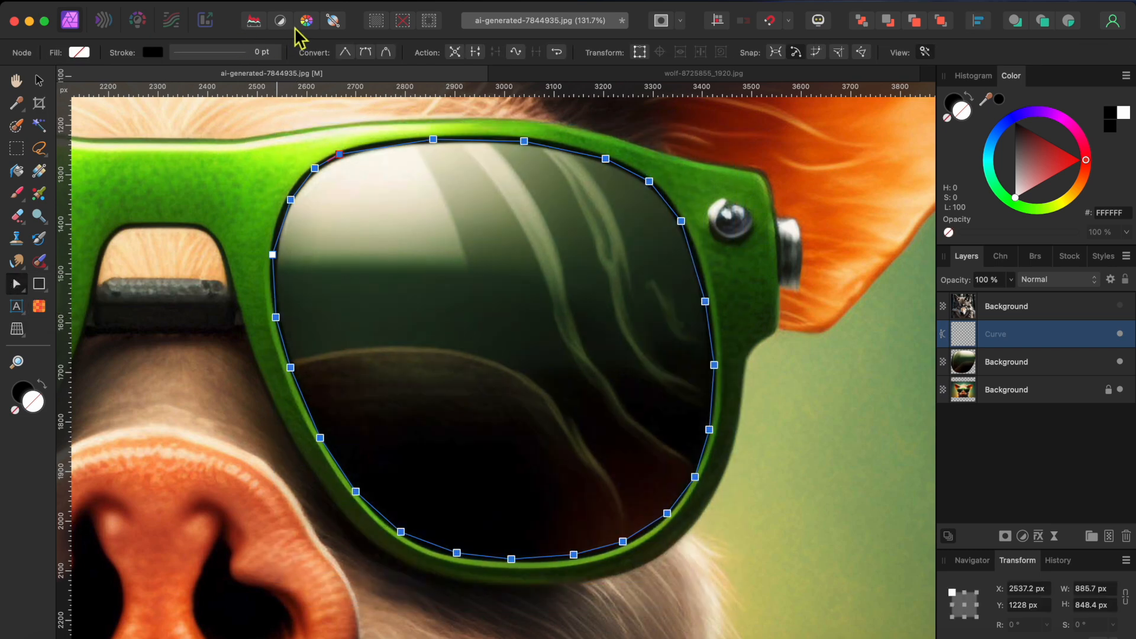
left_click(366, 52)
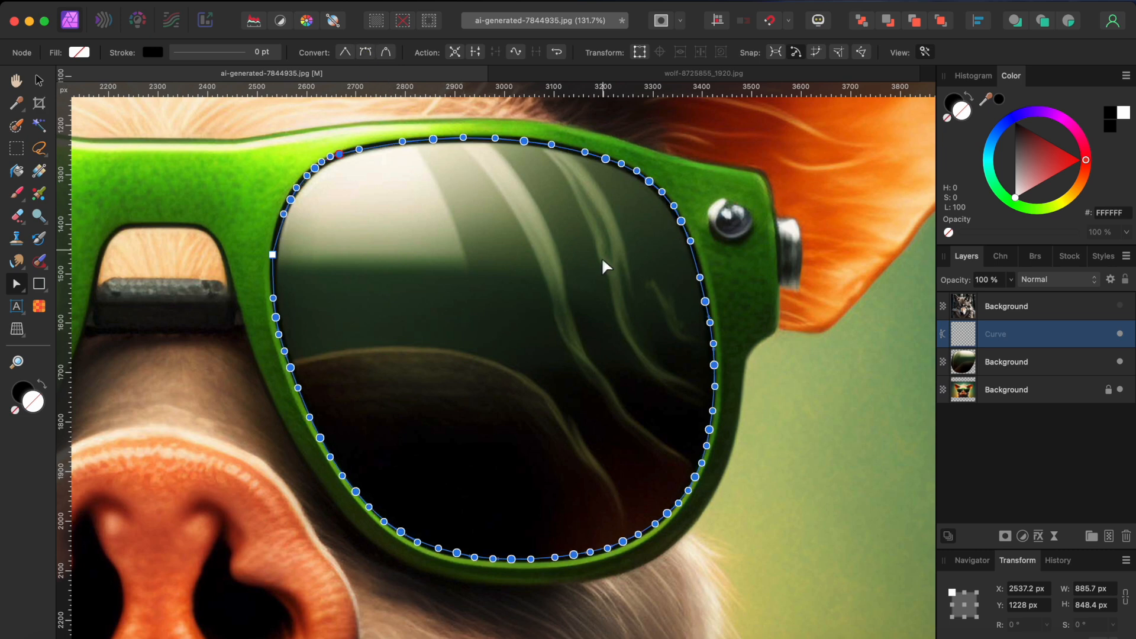
Round off the remaining sharp node on the nose side of the right lens curve.
scroll(692, 388, "up", 5)
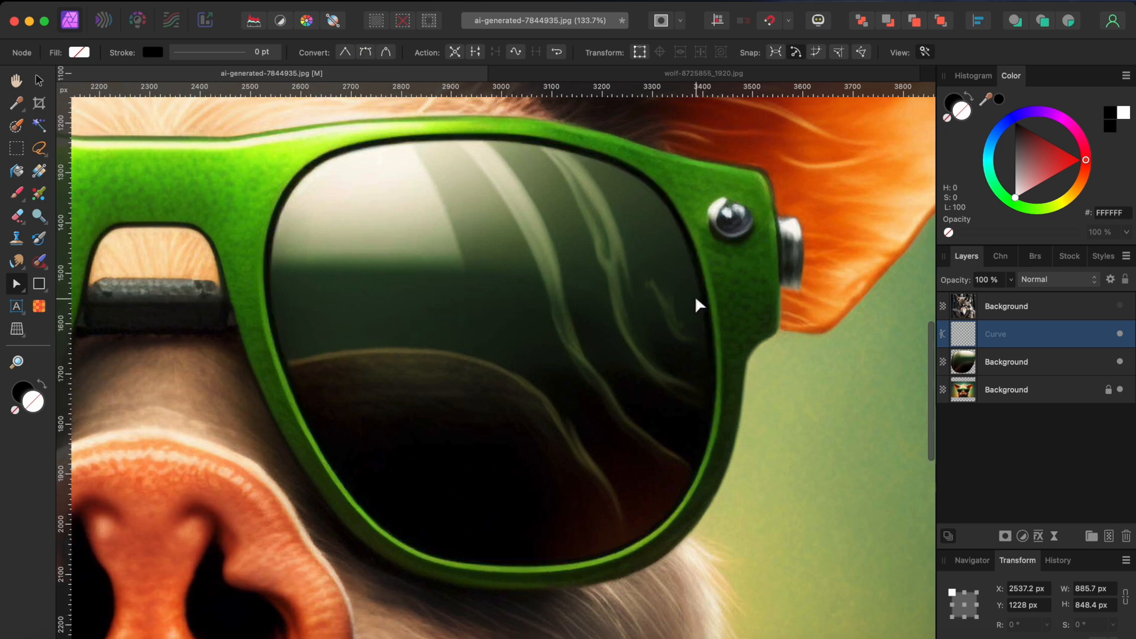
scroll(696, 299, "down", 4)
scroll(696, 298, "left", 3)
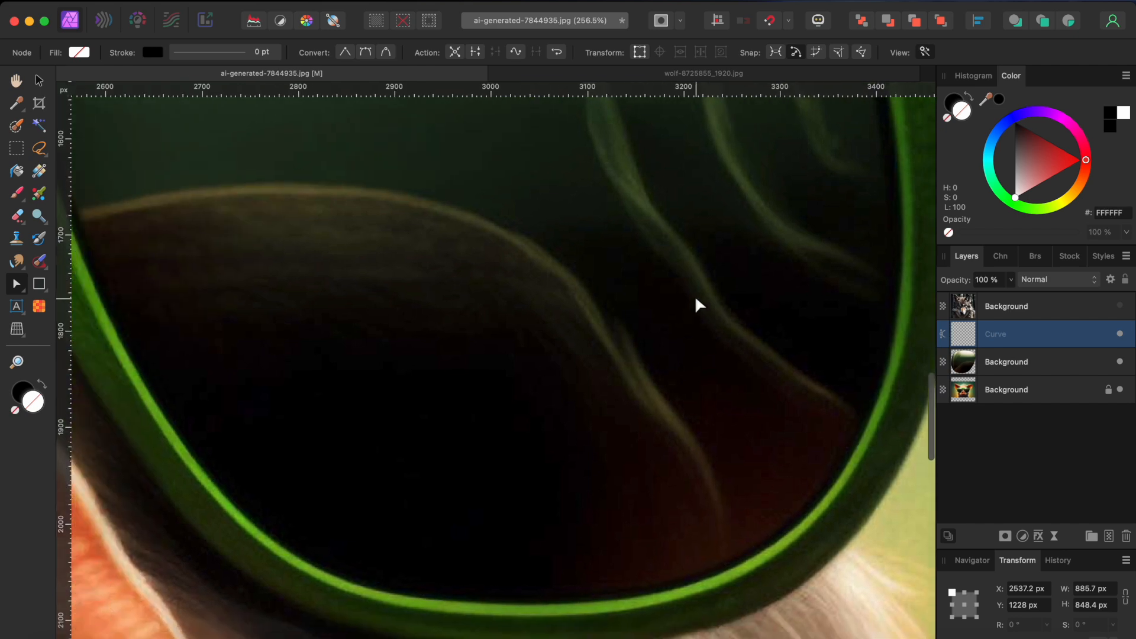
scroll(696, 299, "left", 5)
scroll(695, 299, "up", 3)
scroll(695, 294, "up", 3)
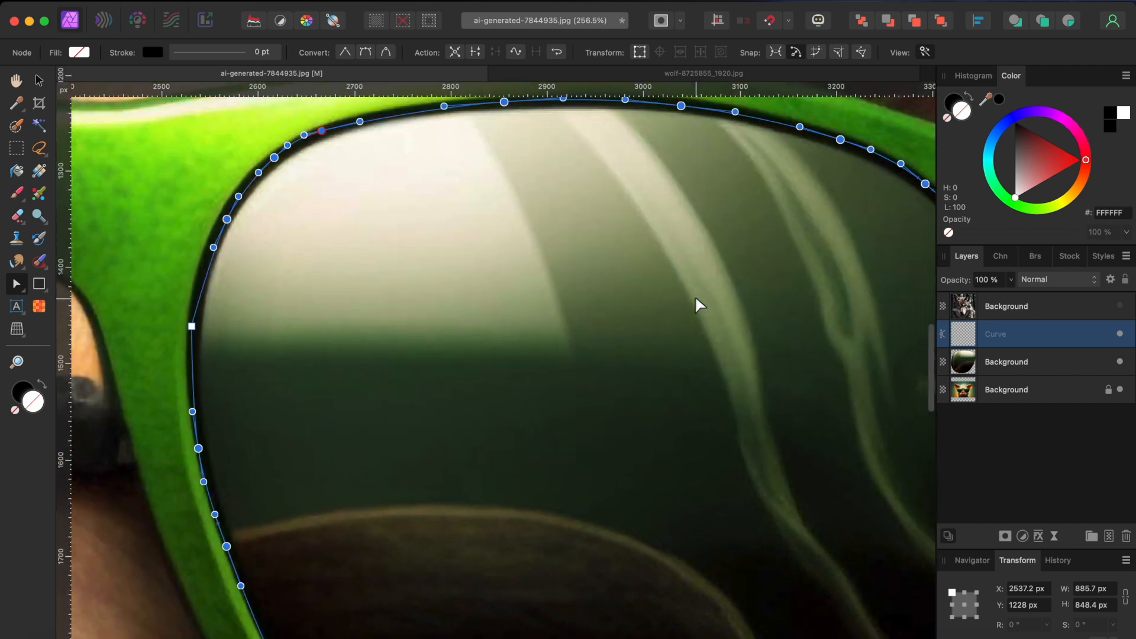
left_click(191, 326)
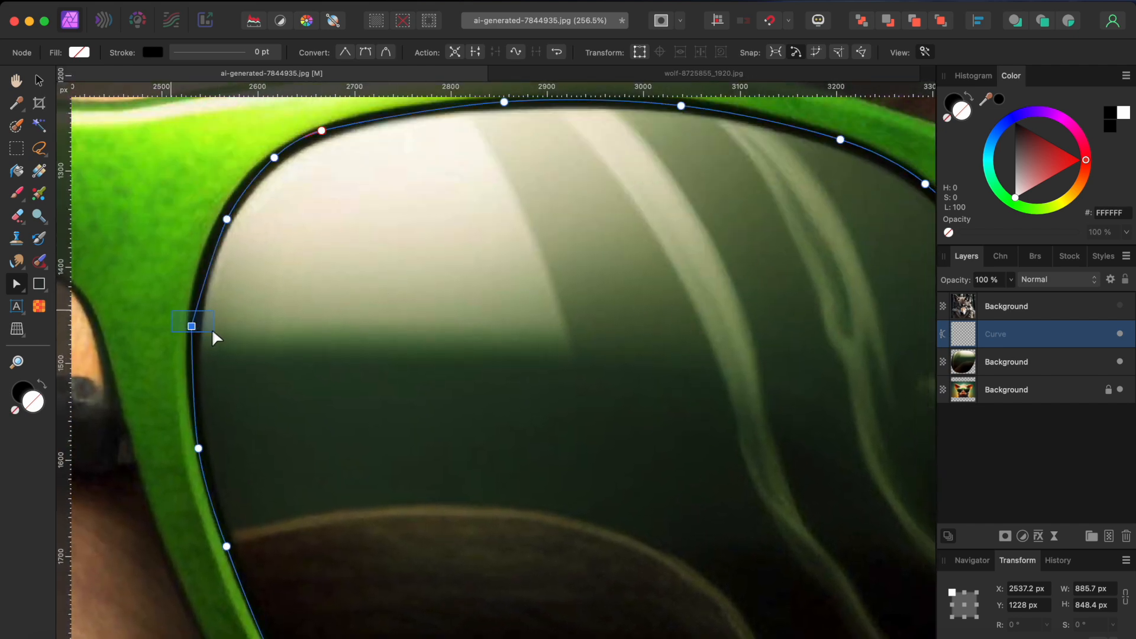
left_click(380, 54)
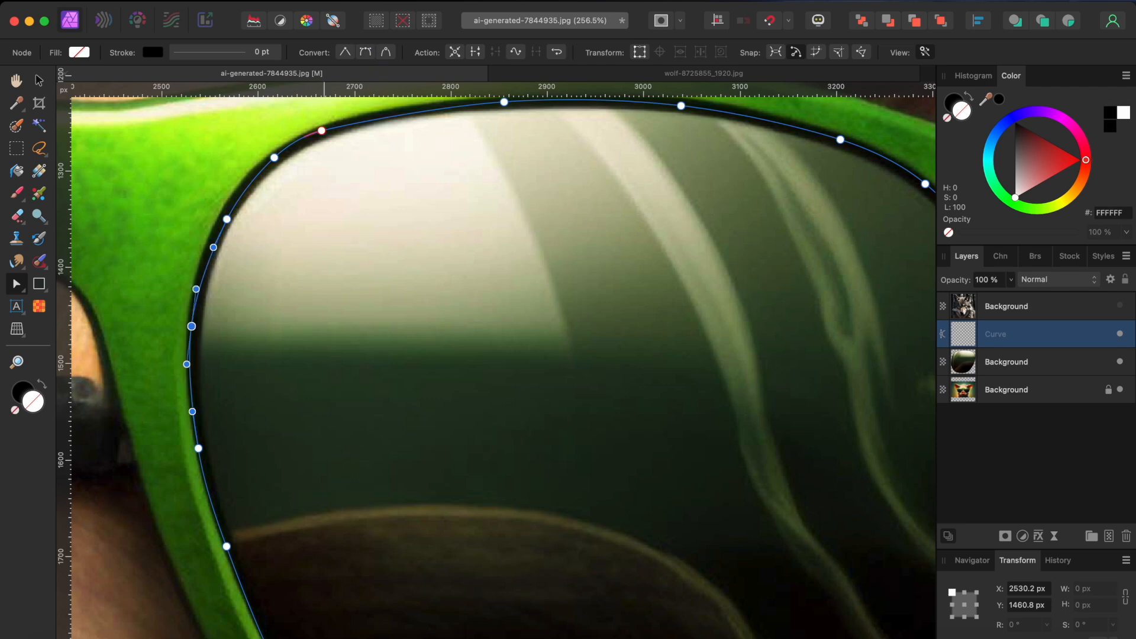
Turn the finished right lens curve into a selection with the Pen tool.
scroll(335, 296, "down", 5)
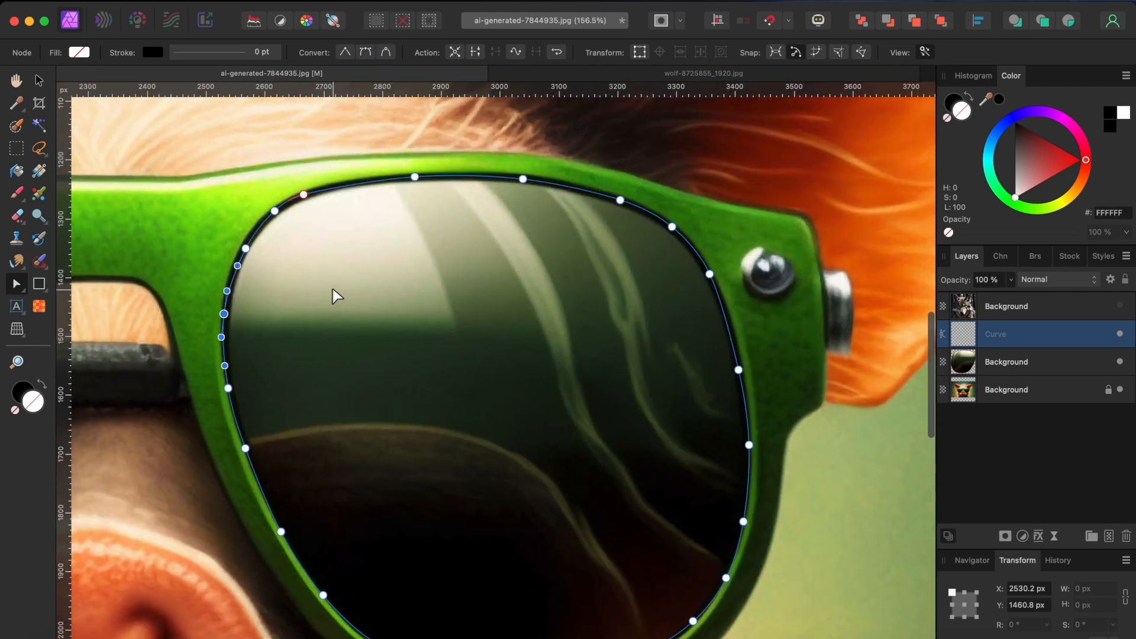
scroll(403, 246, "down", 2)
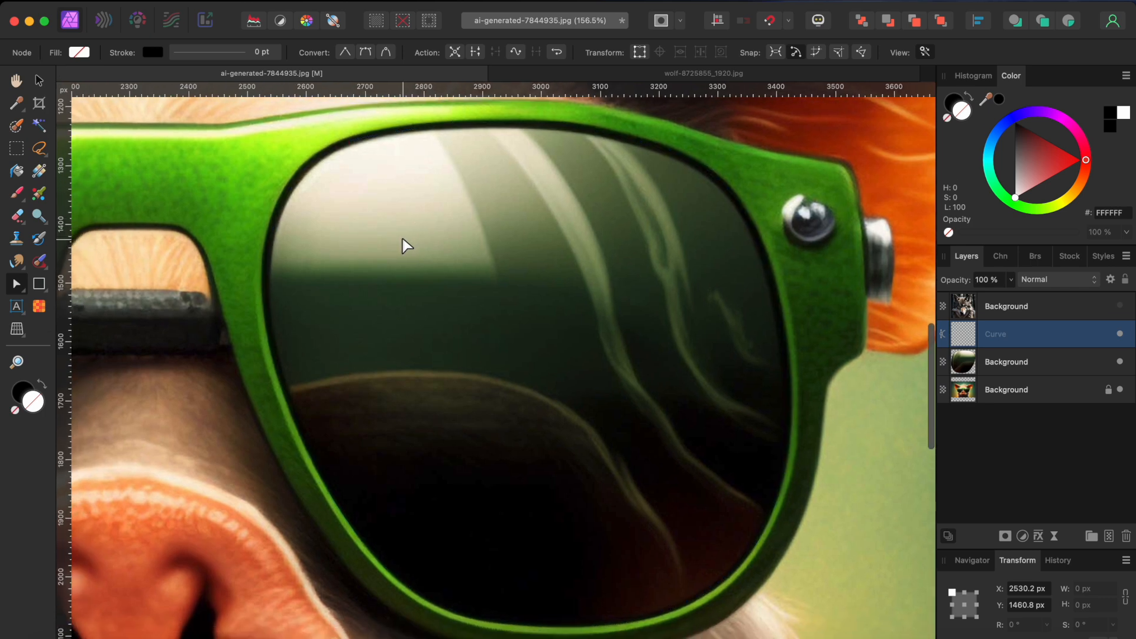
left_click(16, 284)
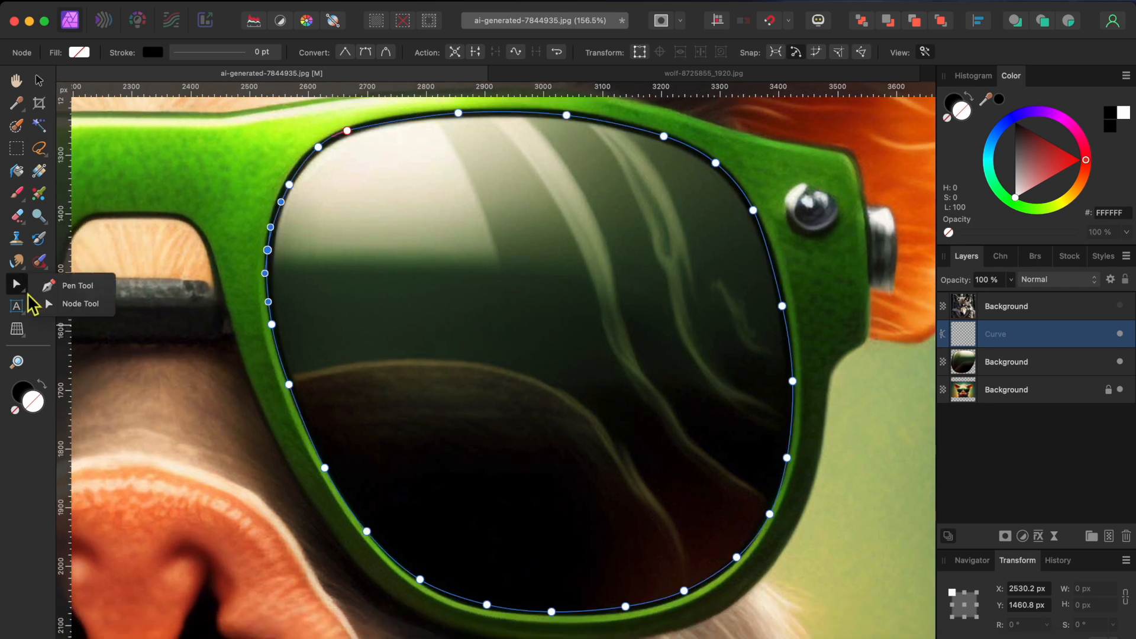
left_click(59, 287)
left_click(124, 52)
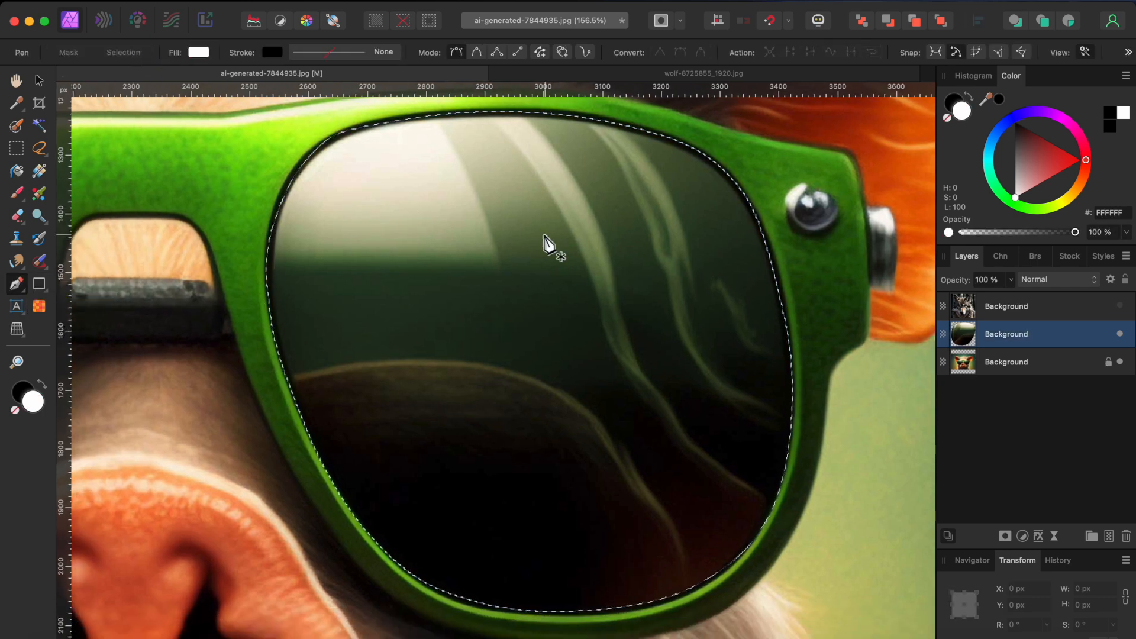
Copy the selected right lens from the locked pig layer onto its own layer and clear the selection.
scroll(548, 243, "down", 2)
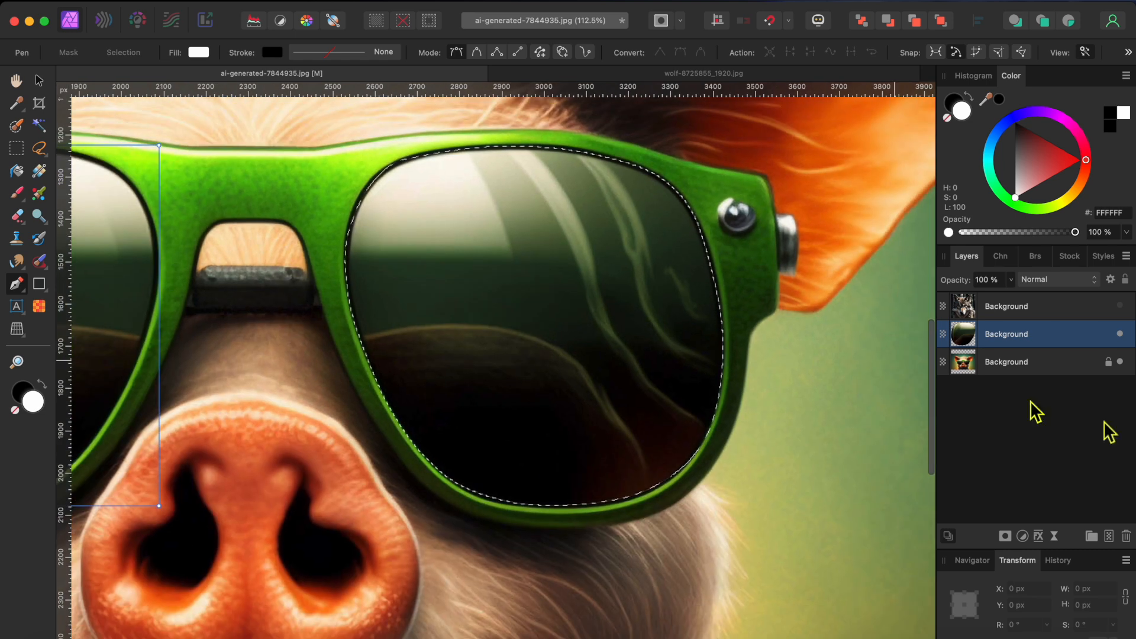
left_click(1018, 368)
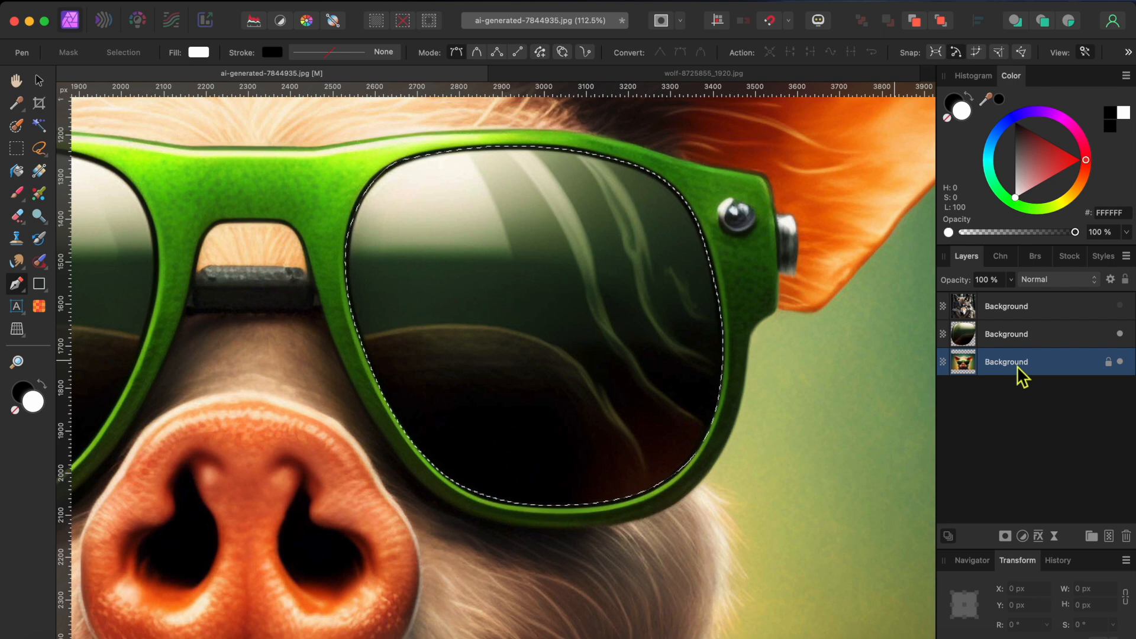
key("super+j")
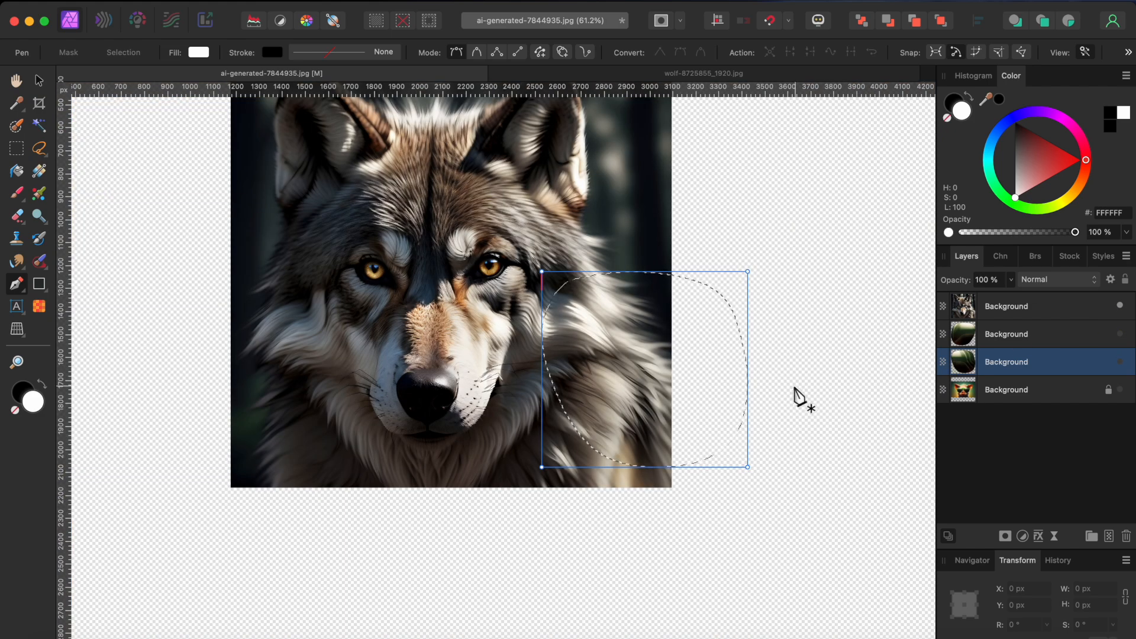
key("super+d")
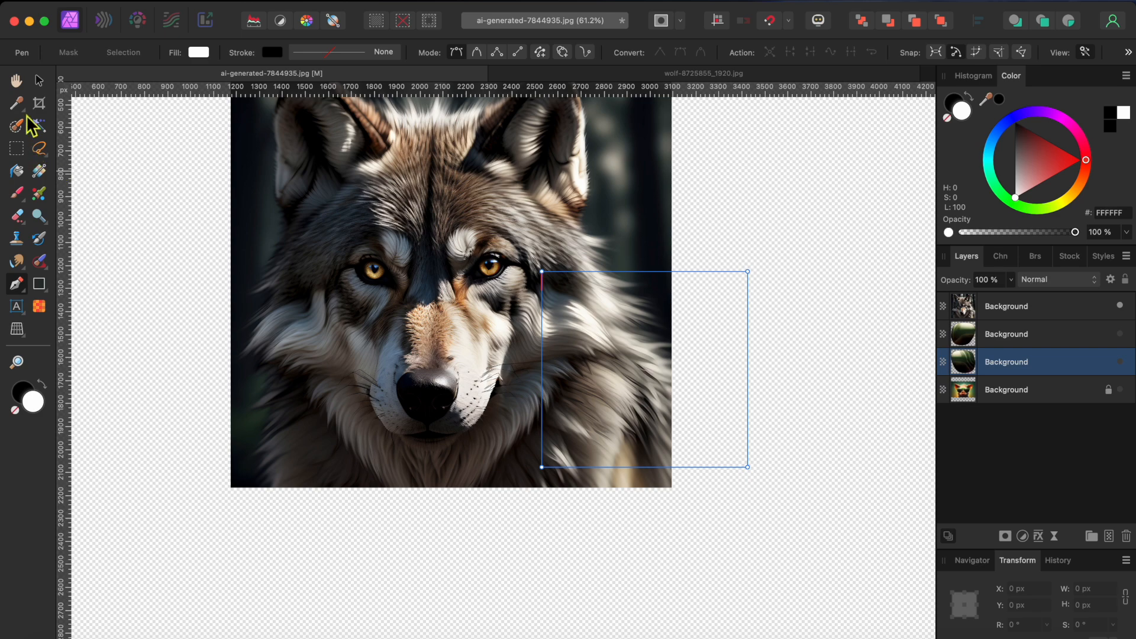
Select the wolf on its layer with the Selection Brush, including the head, ears and chest fur but not the dark background.
left_click(38, 80)
left_click(402, 204)
scroll(421, 213, "up", 4)
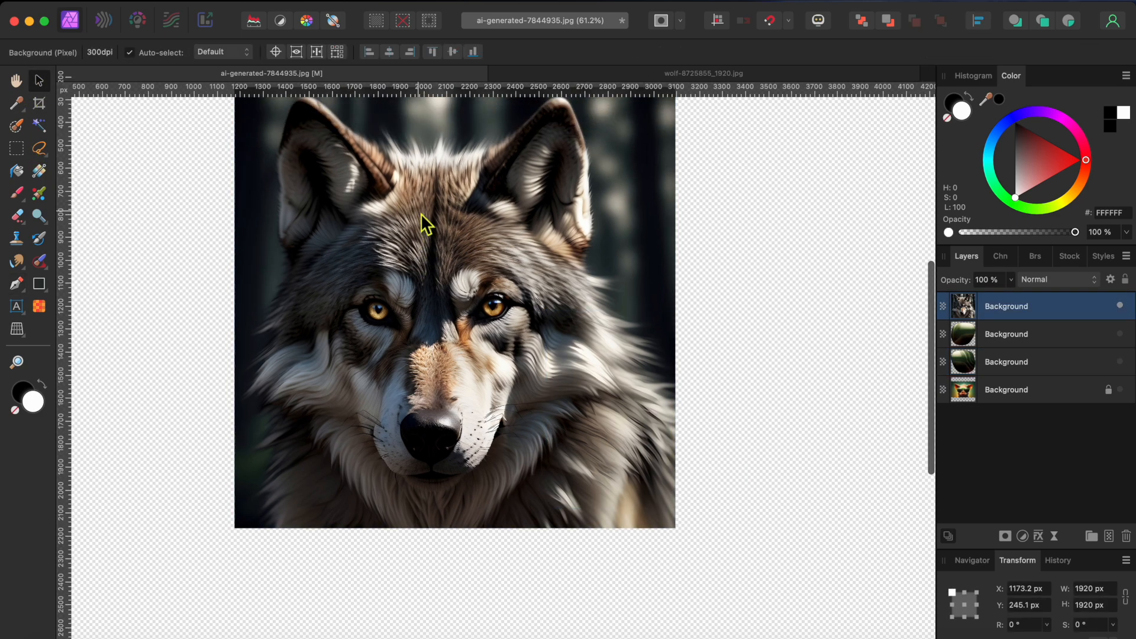
scroll(421, 213, "down", 1)
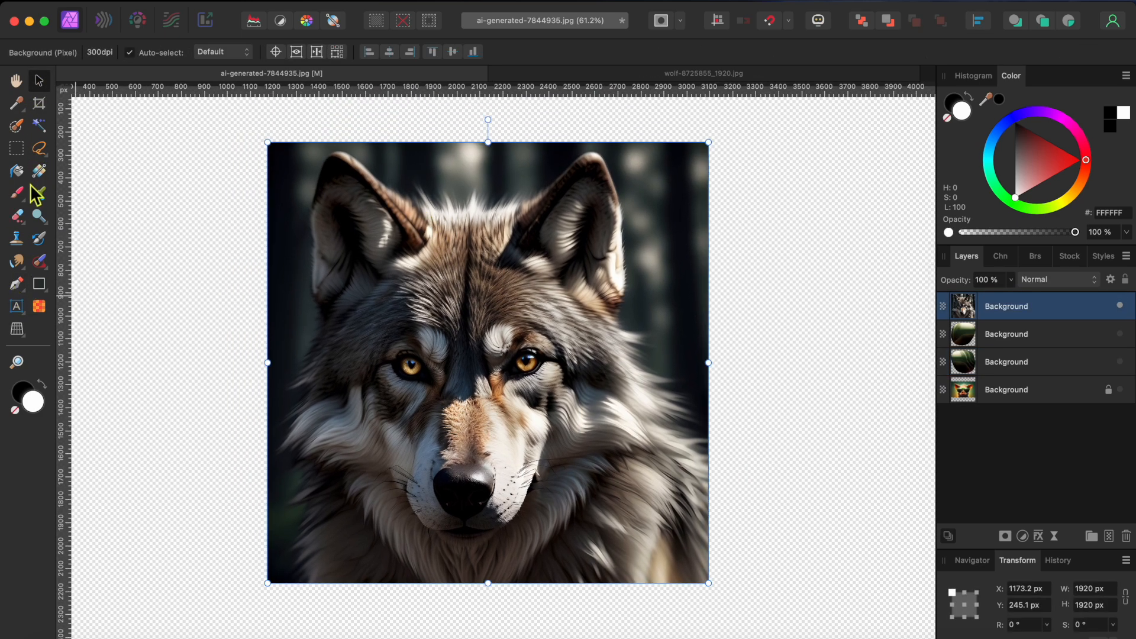
left_click(16, 125)
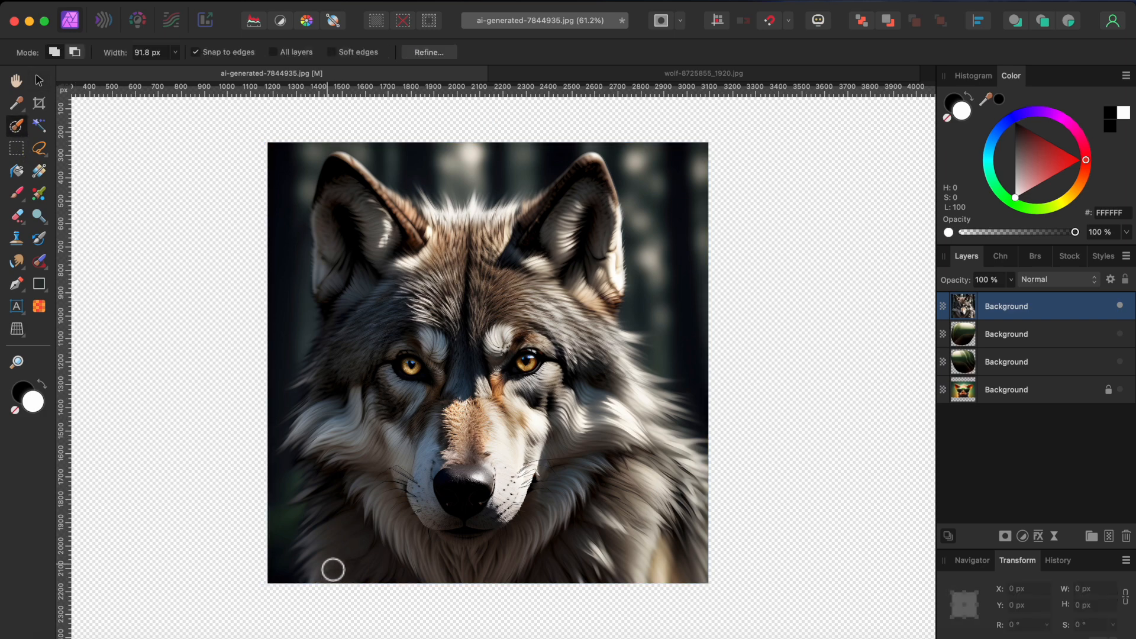
mouse_move(335, 537)
left_mouse_down()
mouse_move(346, 518)
mouse_move(385, 506)
mouse_move(598, 540)
mouse_move(675, 534)
mouse_move(670, 468)
left_mouse_up()
mouse_move(646, 426)
left_mouse_down()
mouse_move(374, 443)
mouse_move(341, 459)
mouse_move(326, 496)
mouse_move(323, 430)
mouse_move(347, 376)
mouse_move(364, 366)
mouse_move(349, 341)
mouse_move(342, 253)
mouse_move(351, 215)
mouse_move(372, 214)
mouse_move(352, 177)
mouse_move(422, 226)
mouse_move(478, 237)
mouse_move(549, 222)
mouse_move(596, 170)
mouse_move(597, 254)
mouse_move(616, 219)
mouse_move(602, 315)
mouse_move(562, 288)
mouse_move(492, 315)
mouse_move(481, 289)
mouse_move(503, 292)
mouse_move(443, 384)
mouse_move(421, 299)
mouse_move(515, 277)
mouse_move(611, 386)
mouse_move(599, 342)
mouse_move(611, 349)
mouse_move(667, 464)
mouse_move(679, 452)
mouse_move(675, 427)
mouse_move(677, 474)
left_mouse_up()
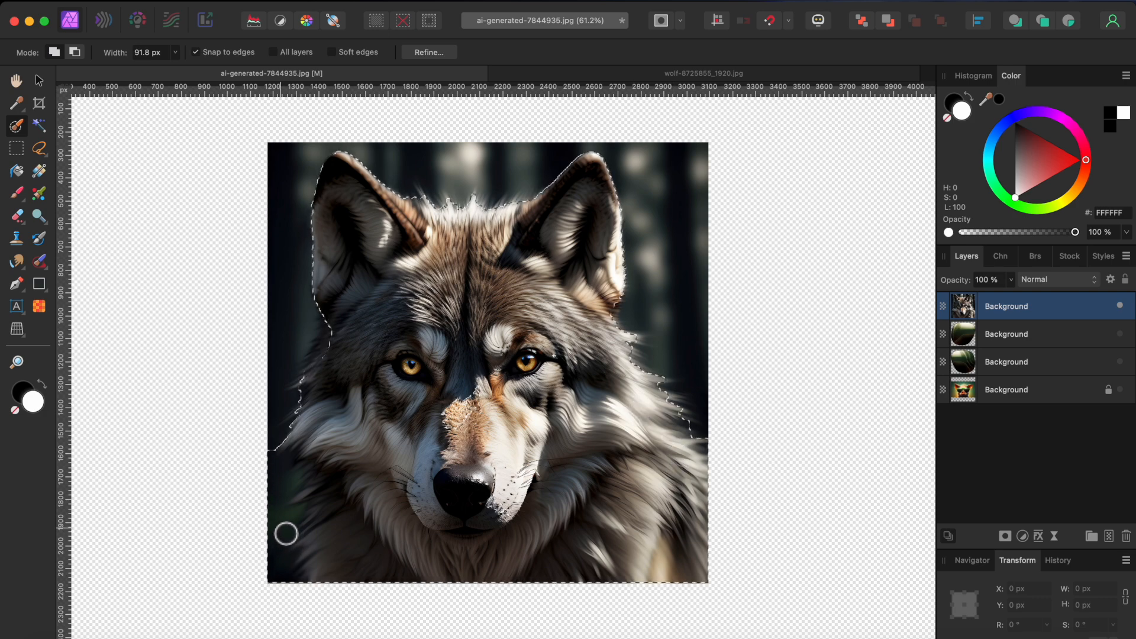
mouse_move(263, 550)
left_mouse_down()
mouse_move(279, 570)
mouse_move(271, 463)
left_mouse_up()
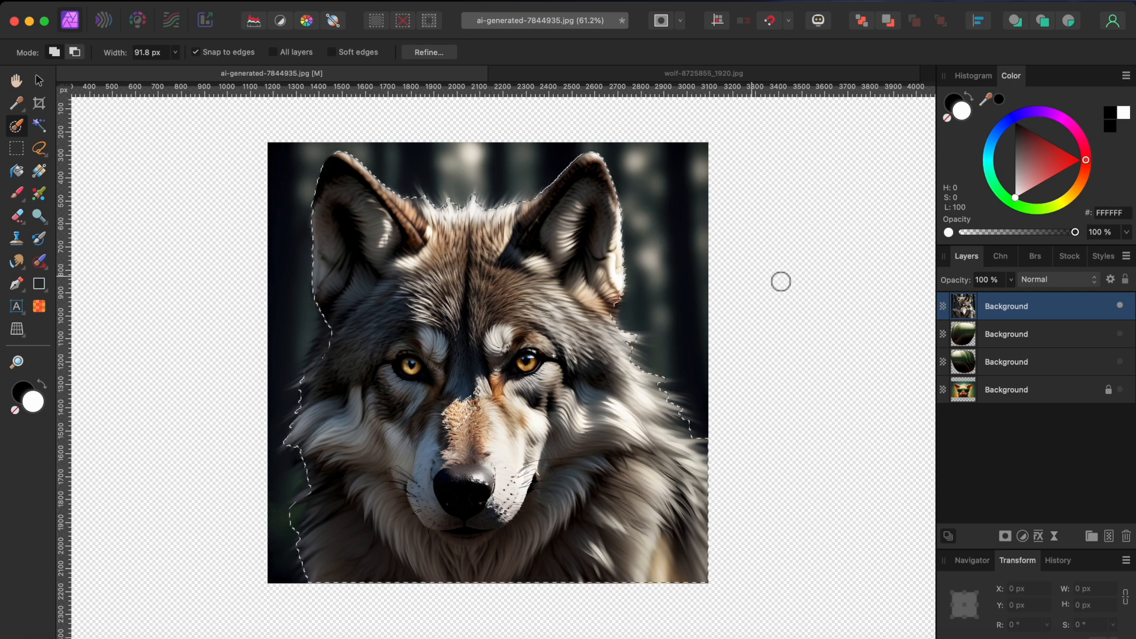
Refine the wolf selection by painting the missing snout area back in as Foreground.
left_click(425, 53)
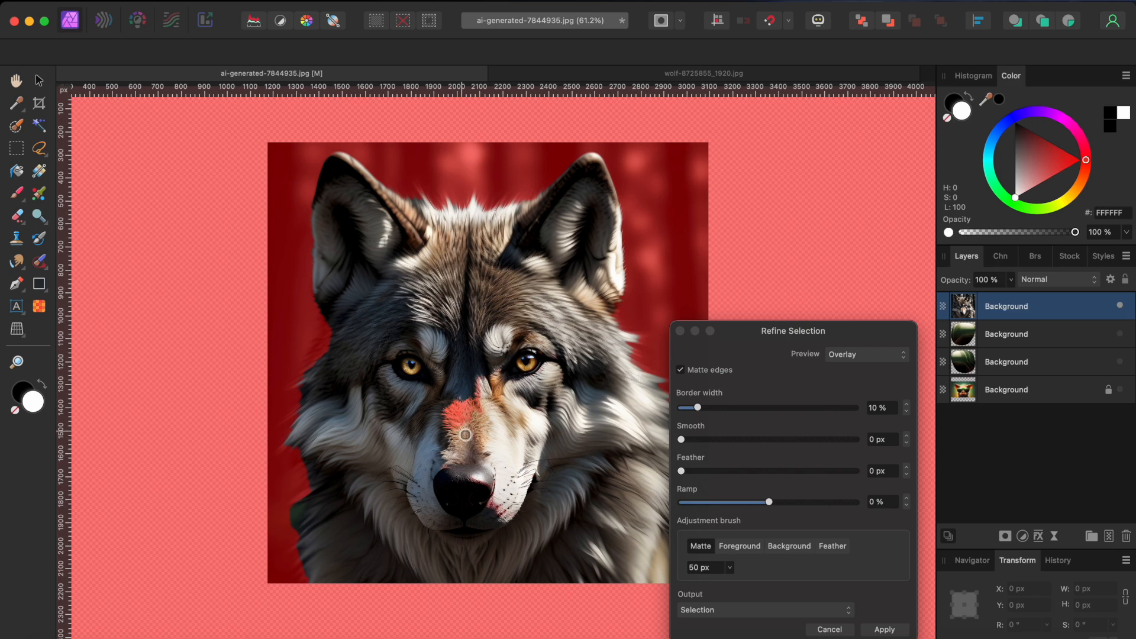
left_click(741, 545)
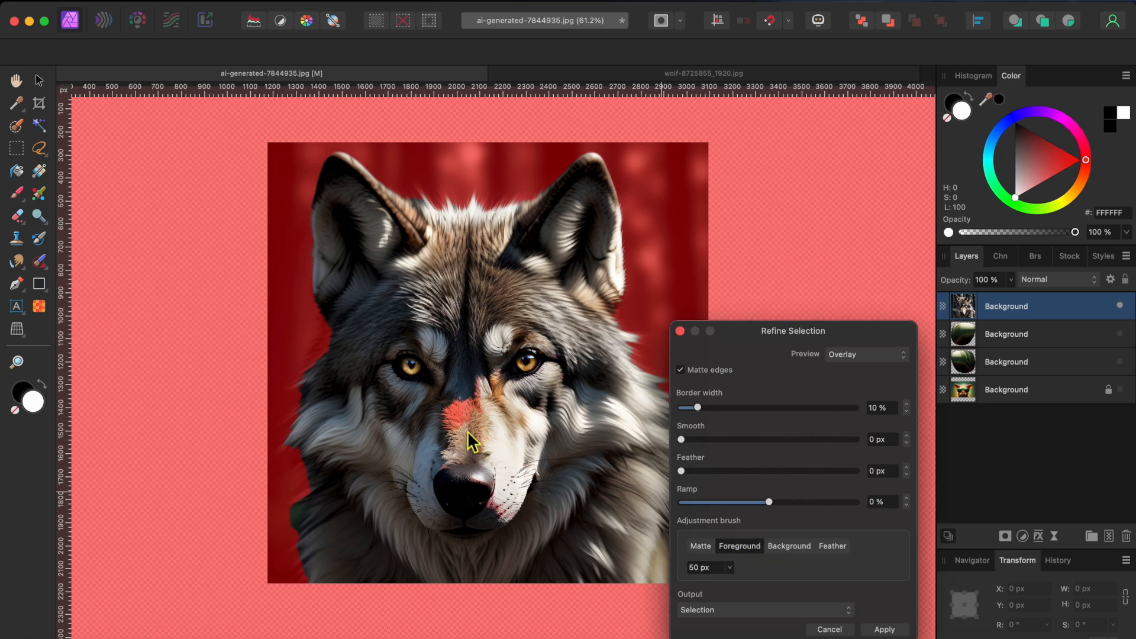
left_click_drag(461, 427, 464, 425)
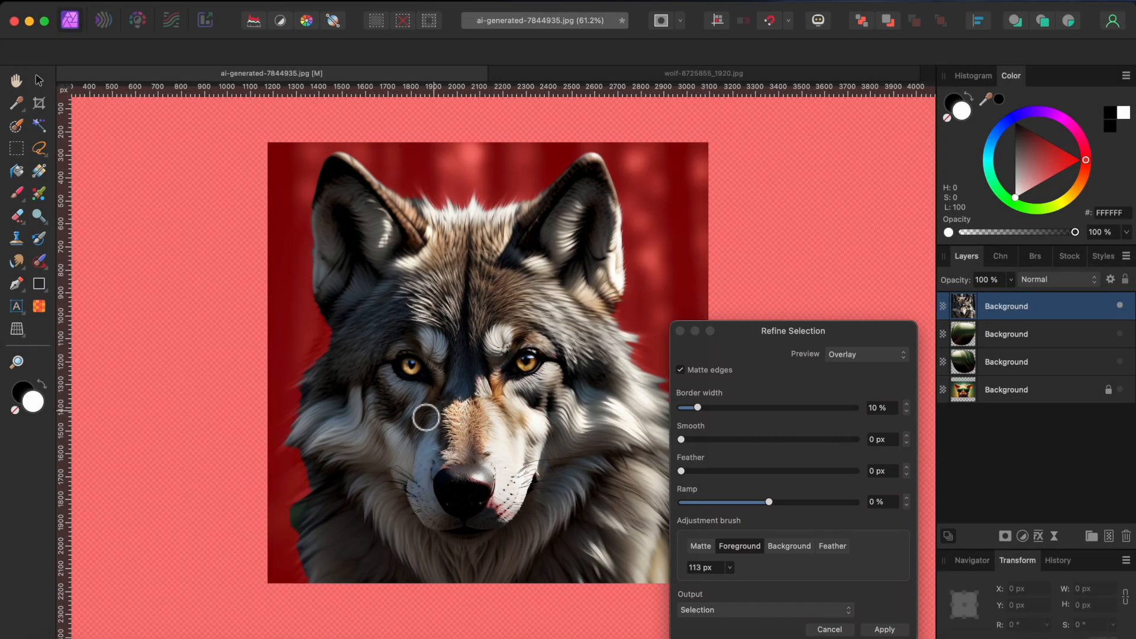
Refine the wolf's fur edges along both sides and between the ears with a 130 px Matte adjustment brush.
left_click(701, 545)
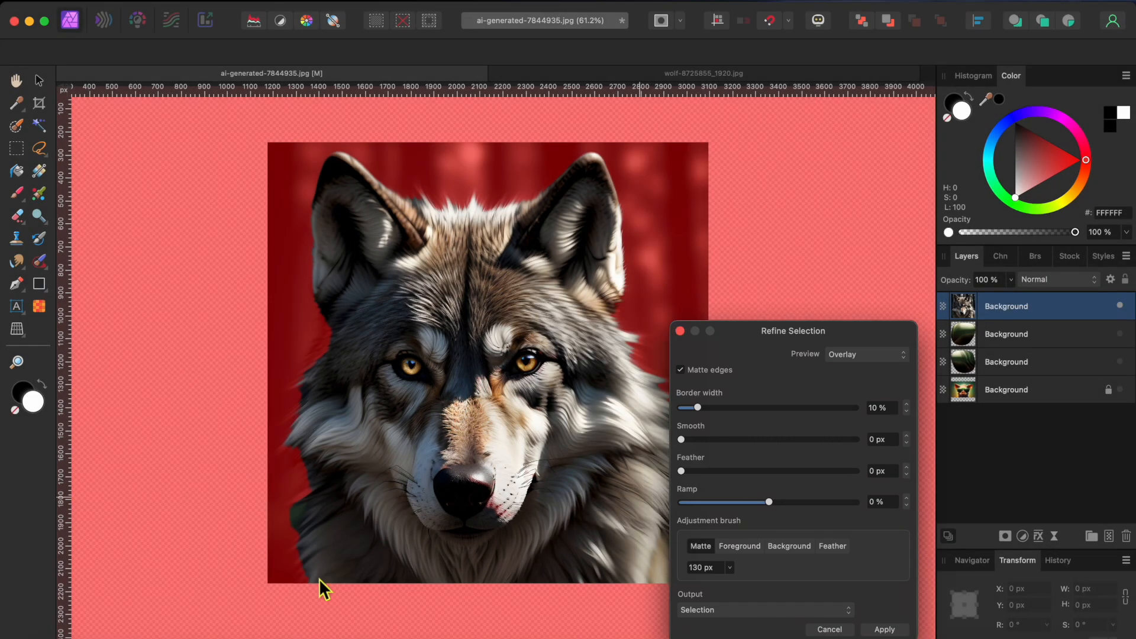
mouse_move(304, 580)
left_mouse_down()
mouse_move(297, 535)
mouse_move(307, 484)
mouse_move(287, 433)
mouse_move(302, 382)
left_mouse_up()
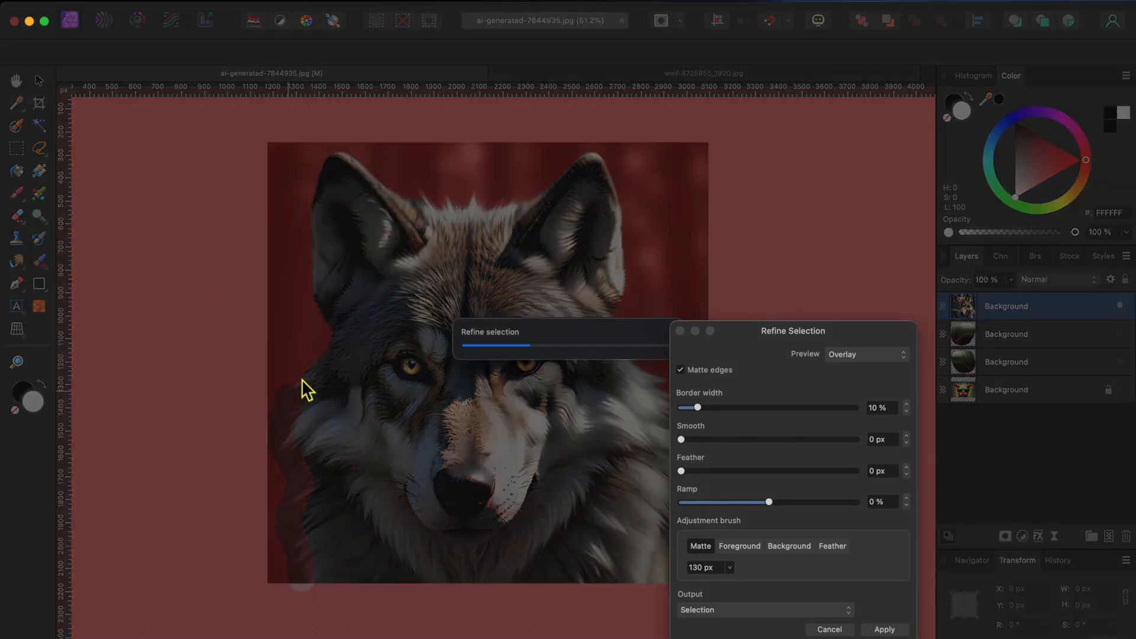
mouse_move(423, 206)
left_mouse_down()
mouse_move(414, 200)
mouse_move(510, 205)
mouse_move(556, 186)
left_mouse_up()
scroll(610, 363, "right", 5)
scroll(610, 363, "down", 2)
mouse_move(609, 363)
left_mouse_down()
mouse_move(609, 422)
mouse_move(592, 387)
mouse_move(568, 374)
mouse_move(540, 310)
left_mouse_up()
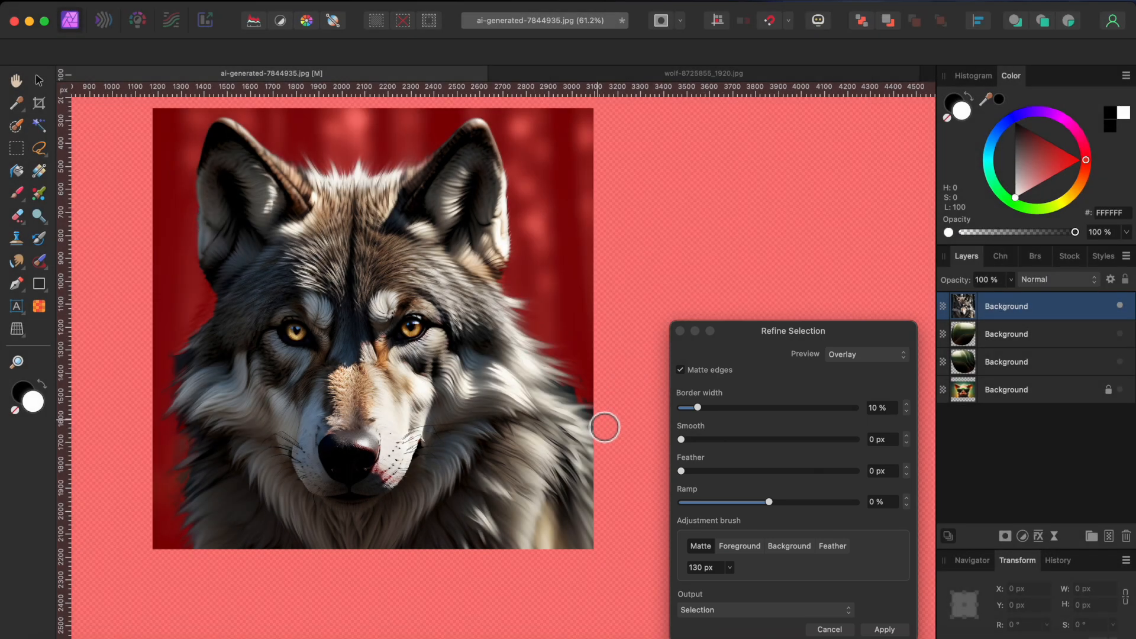
Output the refined wolf selection as a new layer and apply the refinement.
left_click(730, 612)
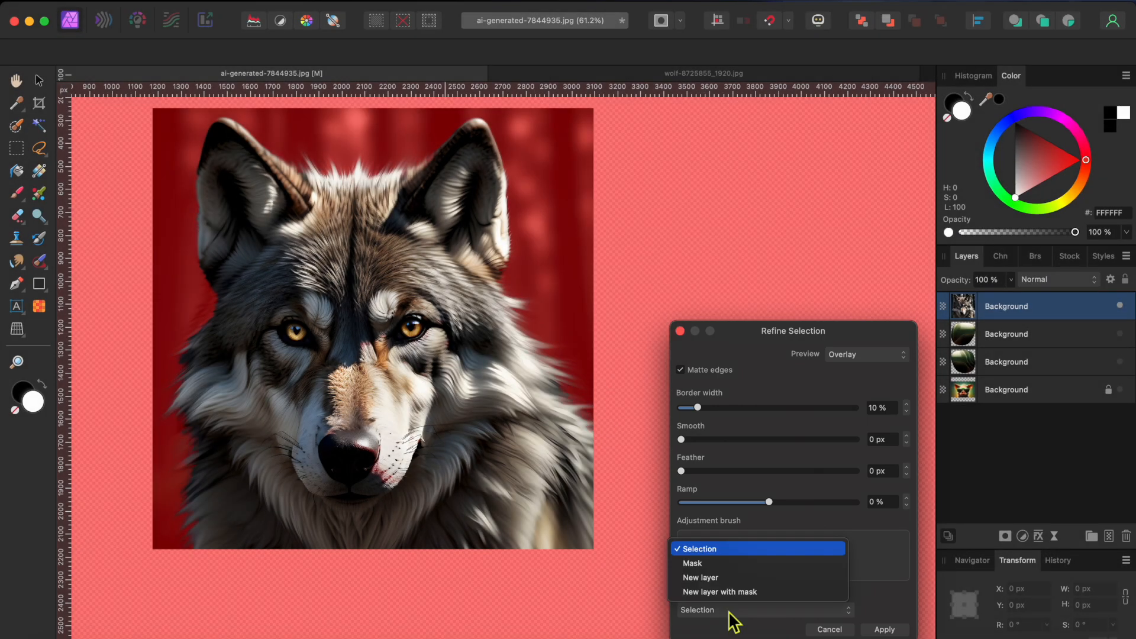
left_click(722, 589)
left_click(886, 631)
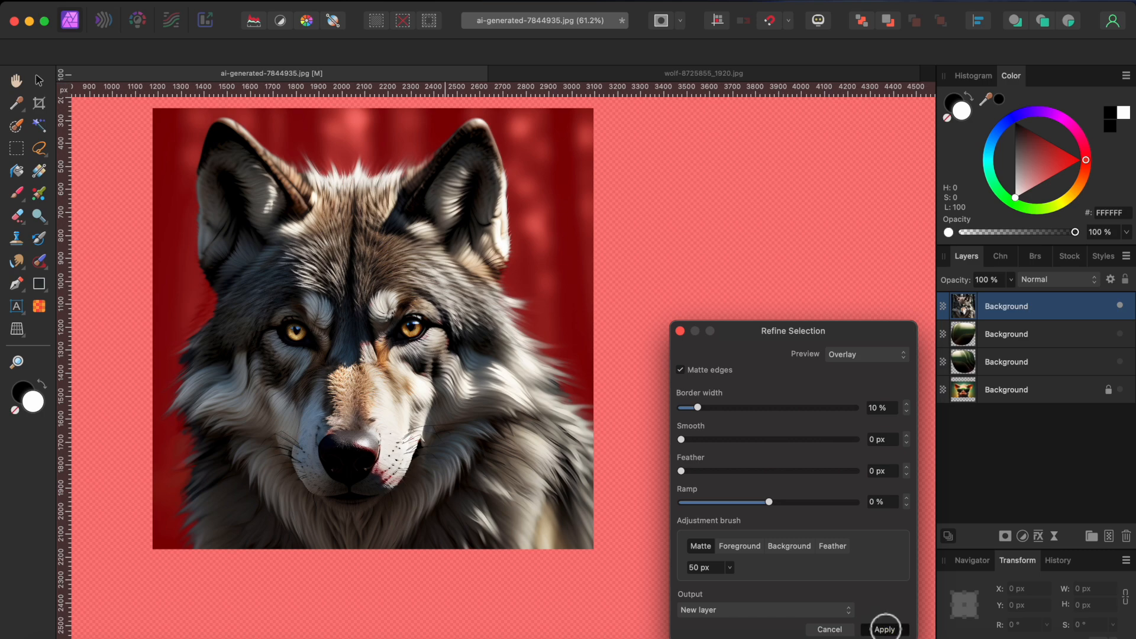
Shrink the wolf cutout to about 716 px wide and position it inside the right sunglass lens.
scroll(562, 453, "down", 2)
scroll(562, 453, "down", 1)
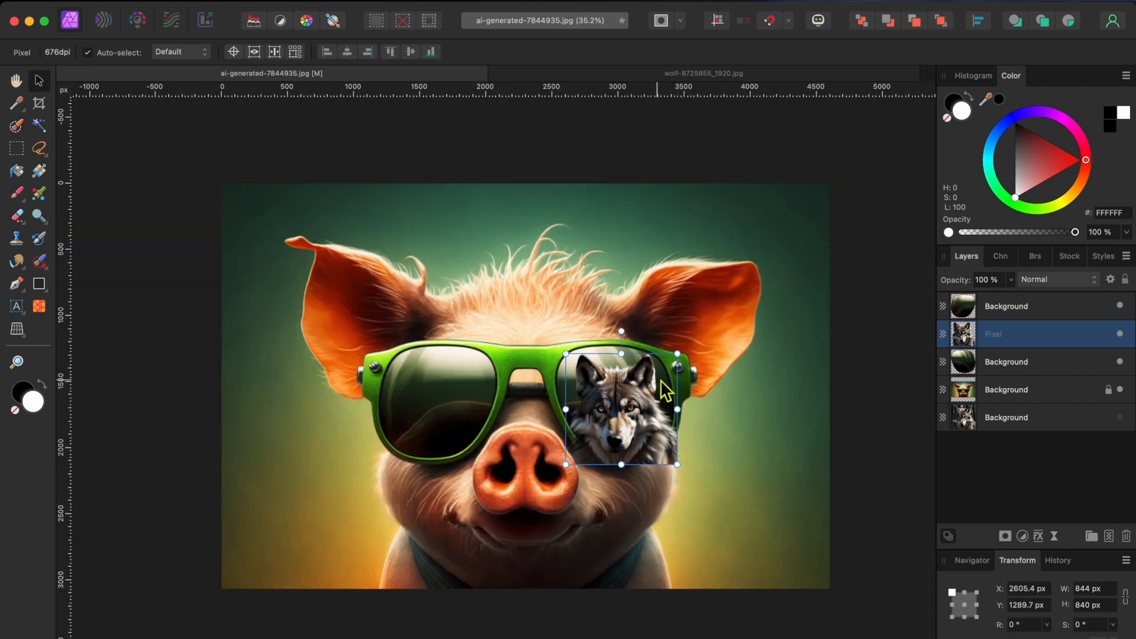
left_click_drag(678, 354, 660, 370)
left_click_drag(633, 413, 638, 397)
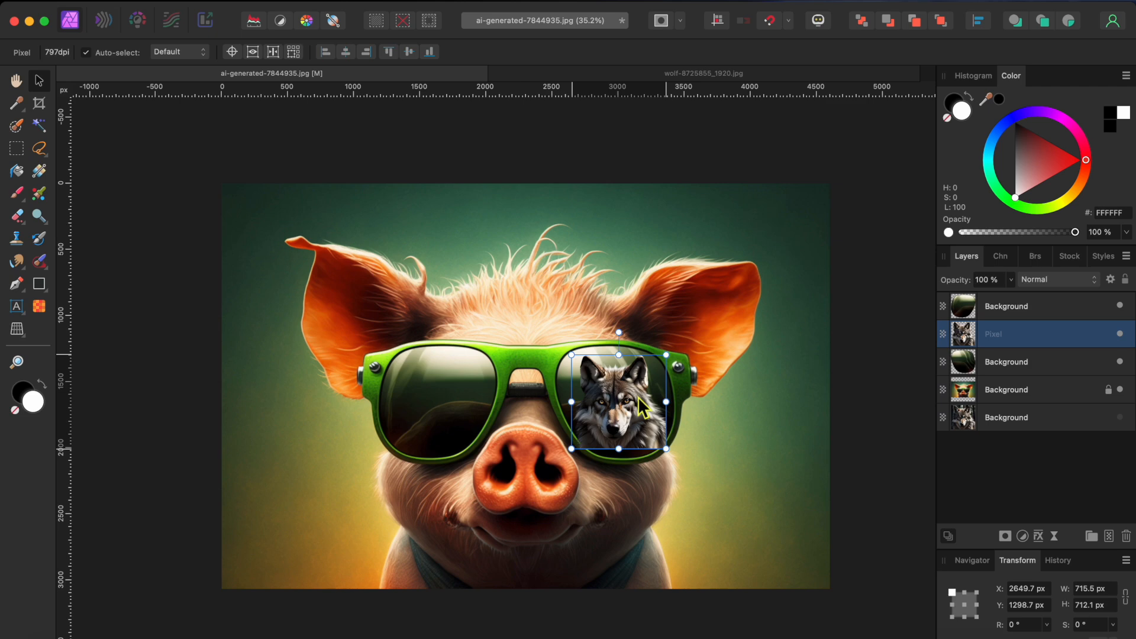
Duplicate the wolf cutout, place the copy over the left lens and move its layer above the left lens layer.
key("super+j")
left_click_drag(639, 407, 445, 400)
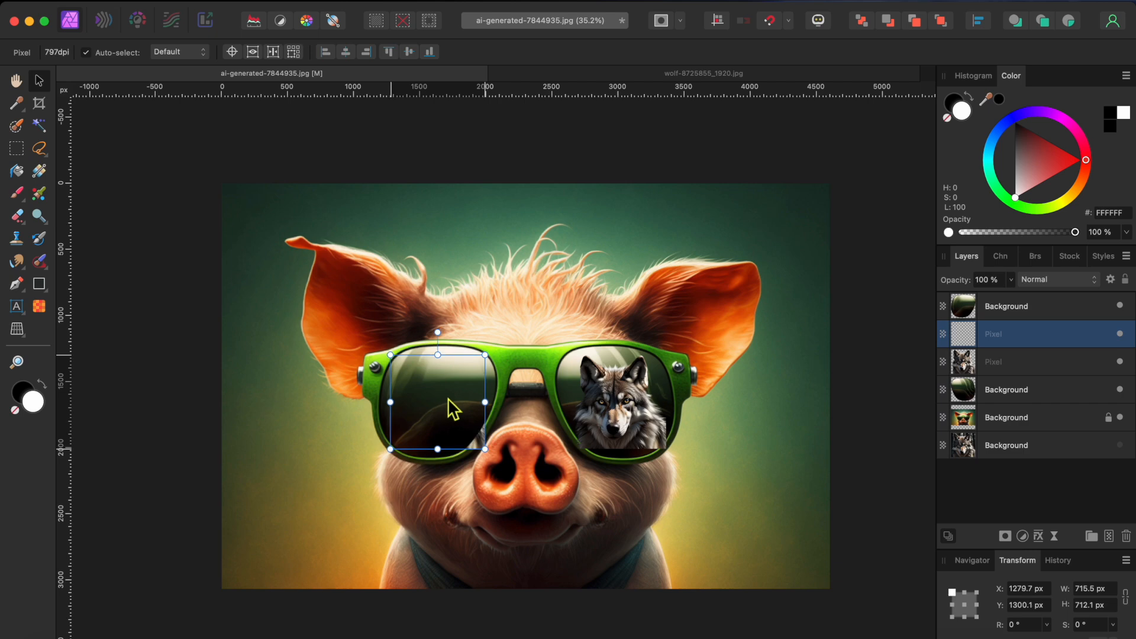
left_click_drag(1008, 335, 964, 305)
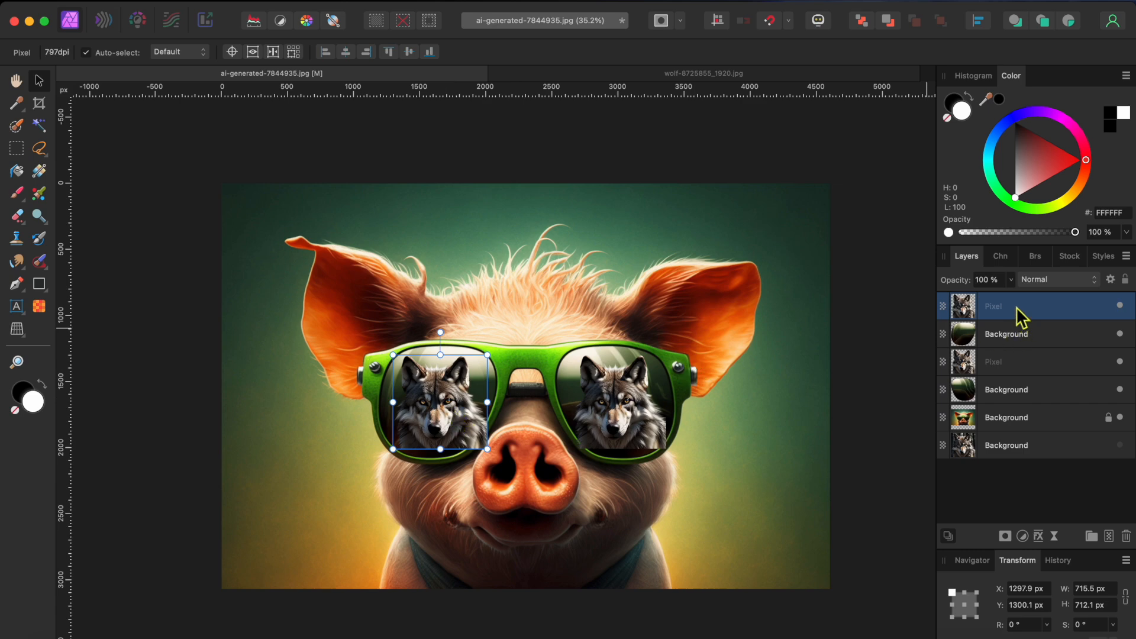
Clip the wolf copy inside the left lens layer and lower its opacity to 48%.
left_click_drag(1014, 312, 1019, 344)
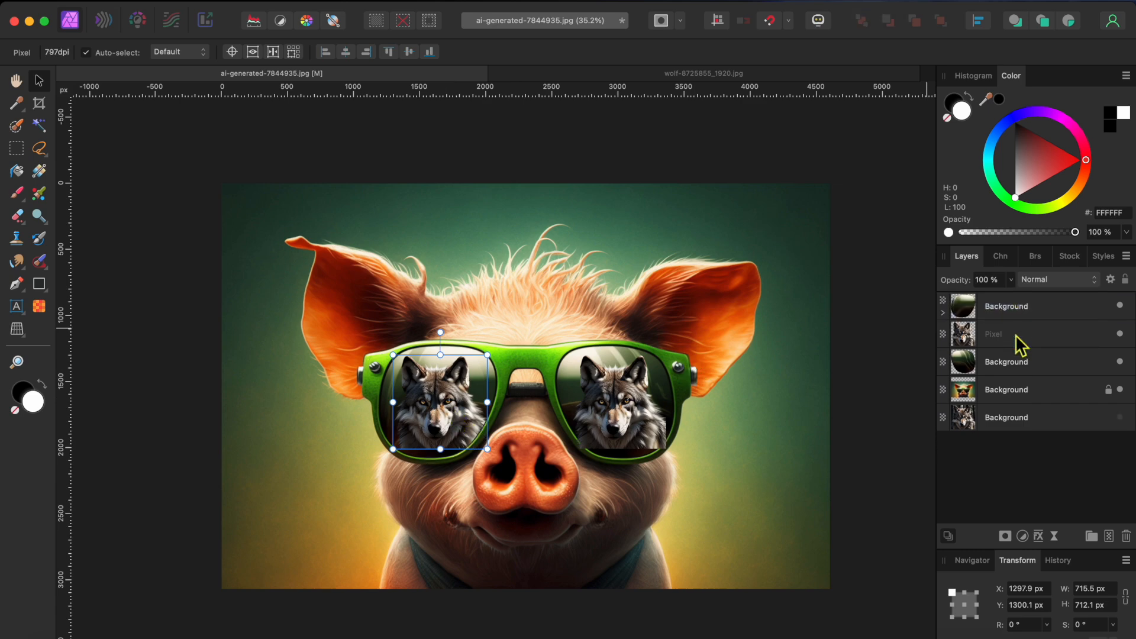
left_click(1010, 280)
left_click_drag(1011, 296, 948, 323)
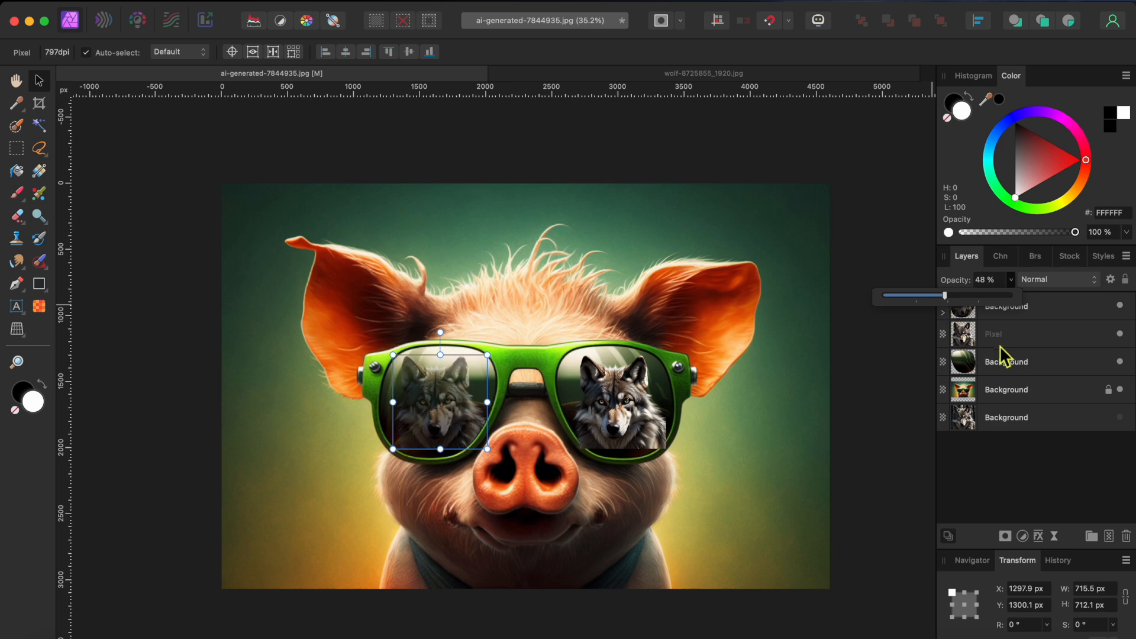
Clip the original wolf cutout inside the right lens layer and lower its opacity to 59%.
left_click(979, 342)
left_click_drag(993, 342, 1014, 372)
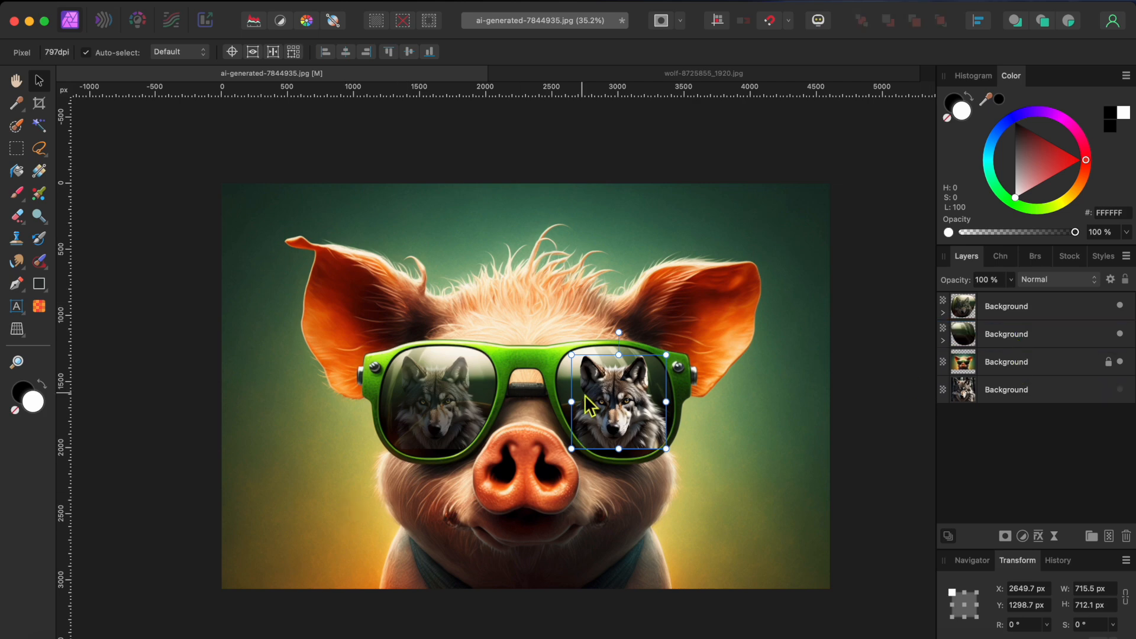
left_click(1011, 280)
left_click_drag(1012, 297, 961, 307)
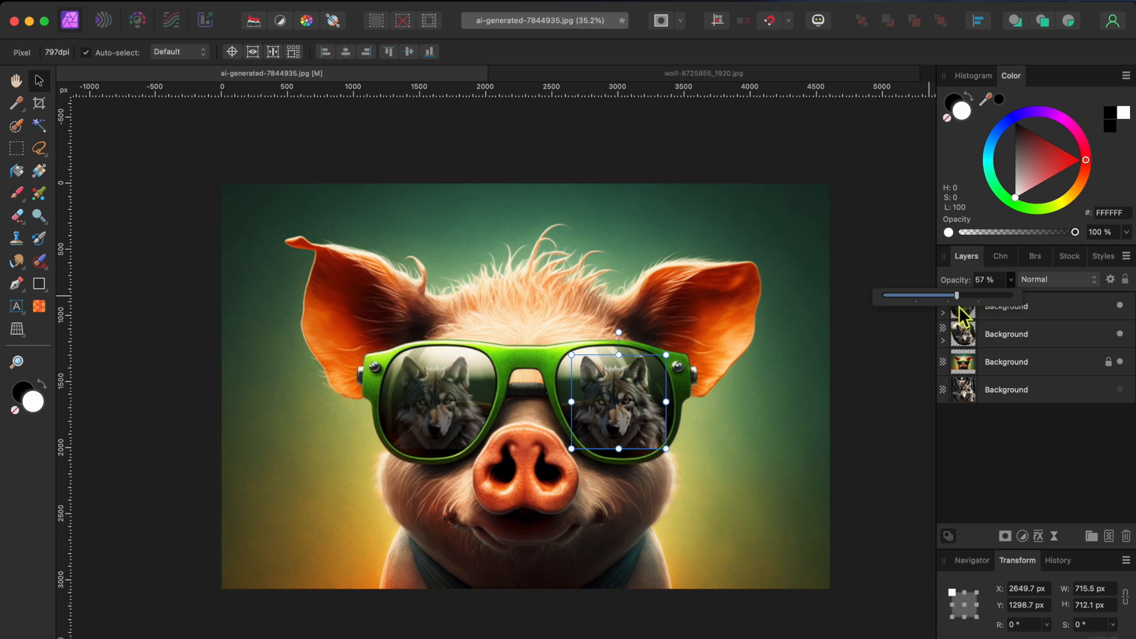
left_click(687, 508)
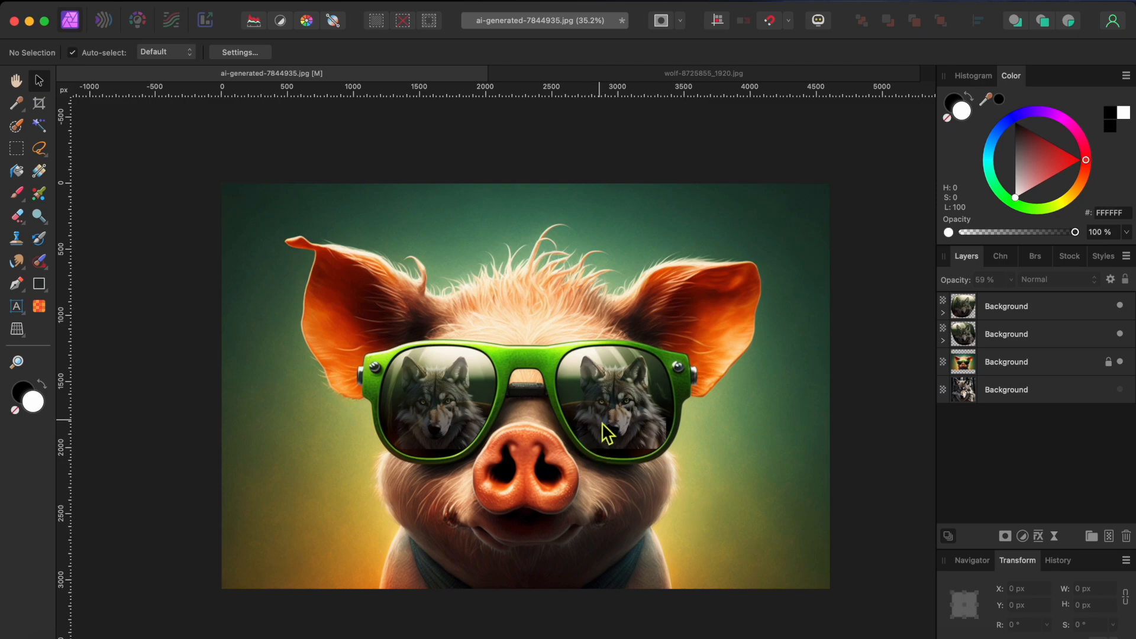
Enlarge the wolf in the left lens to about 990 × 1006 px and reposition it to fill the lens.
scroll(603, 431, "up", 5)
scroll(603, 431, "down", 5)
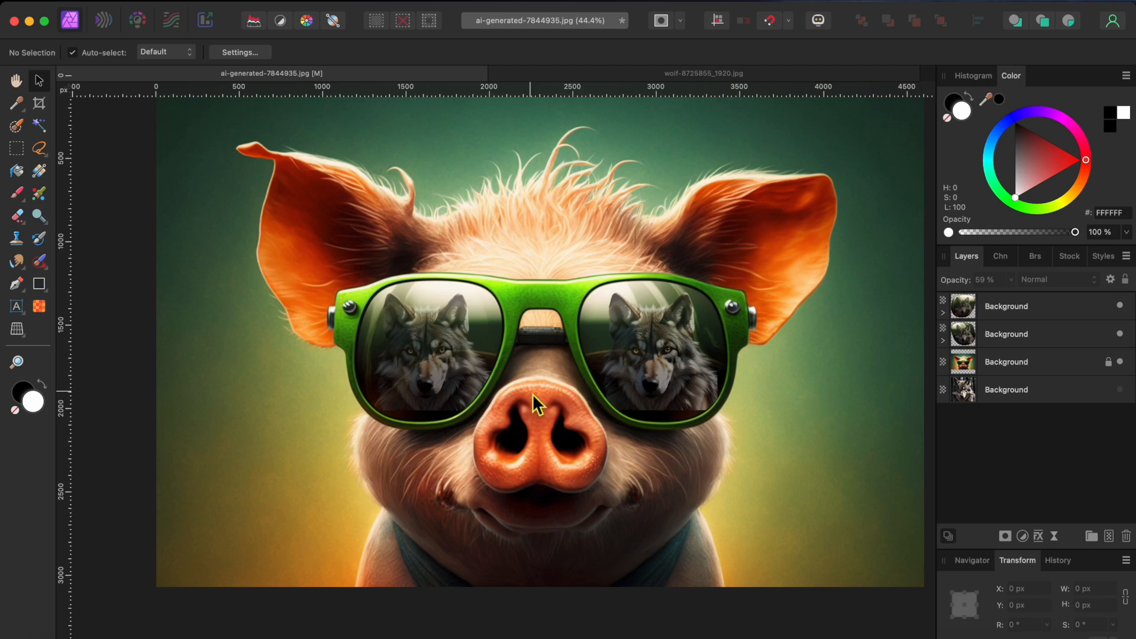
scroll(532, 393, "up", 5)
scroll(263, 444, "up", 3)
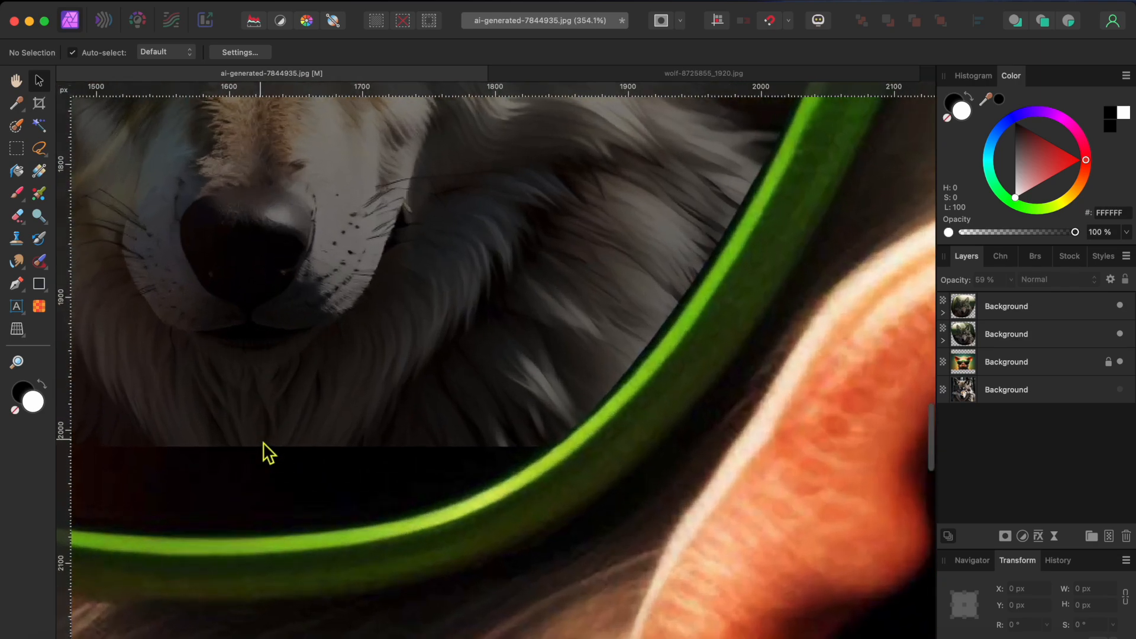
scroll(263, 444, "down", 5)
scroll(267, 453, "down", 2)
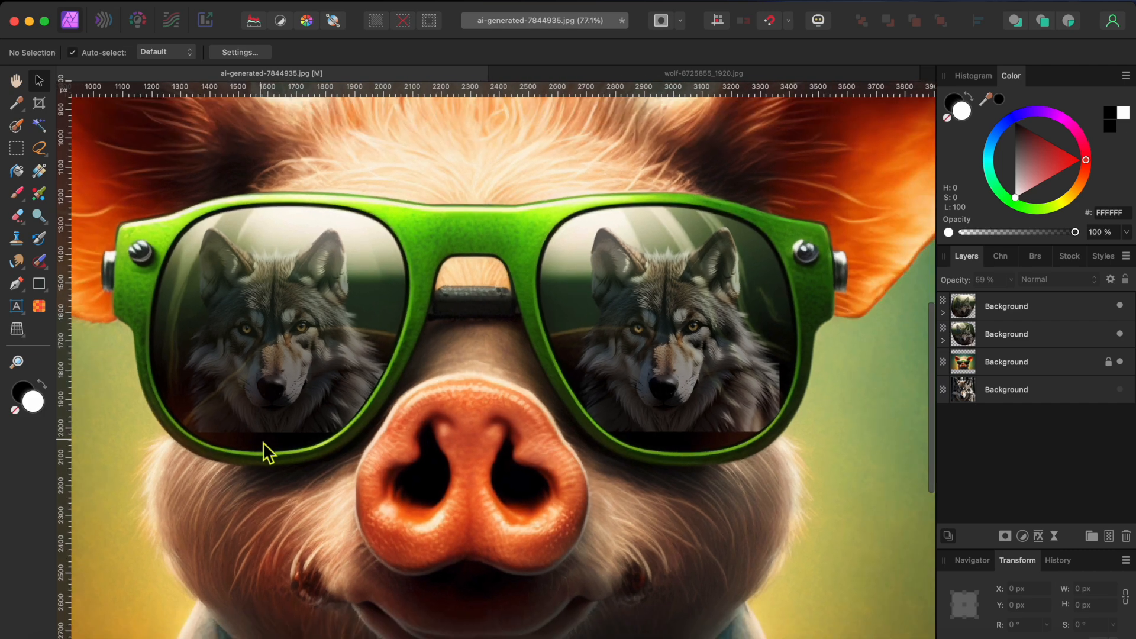
left_click(943, 313)
left_click(1004, 339)
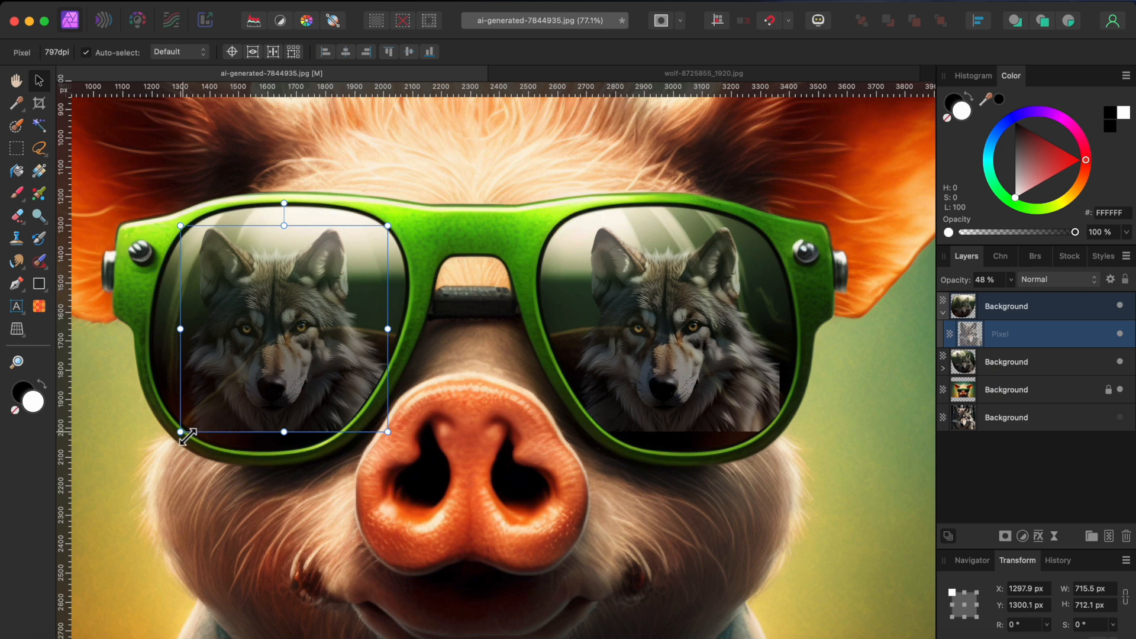
left_click_drag(181, 432, 101, 516)
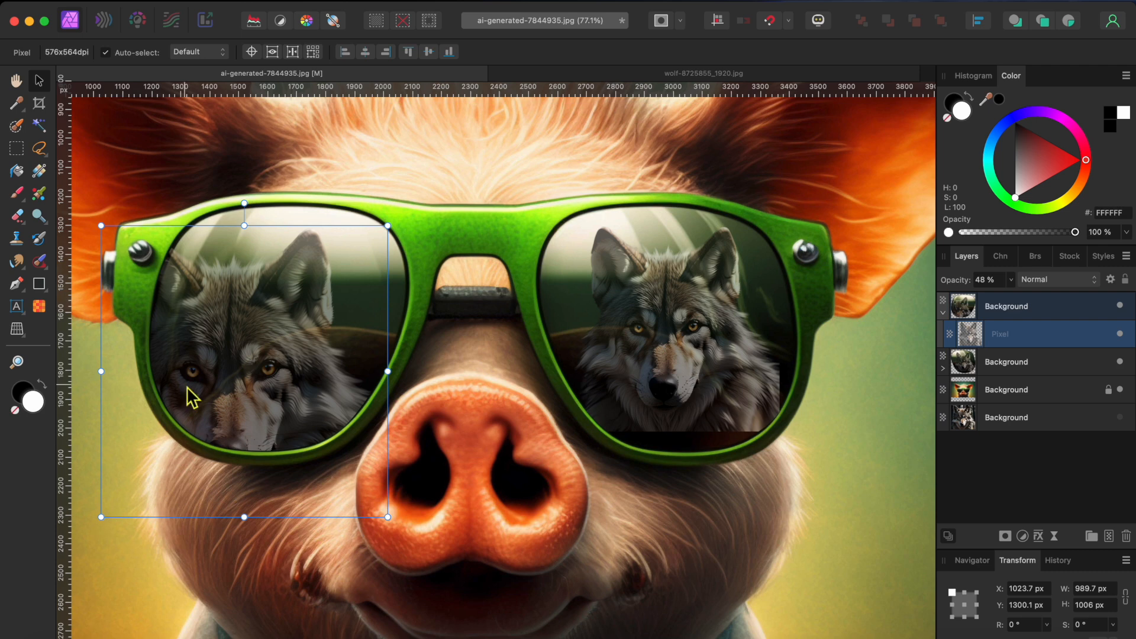
left_click_drag(219, 388, 266, 362)
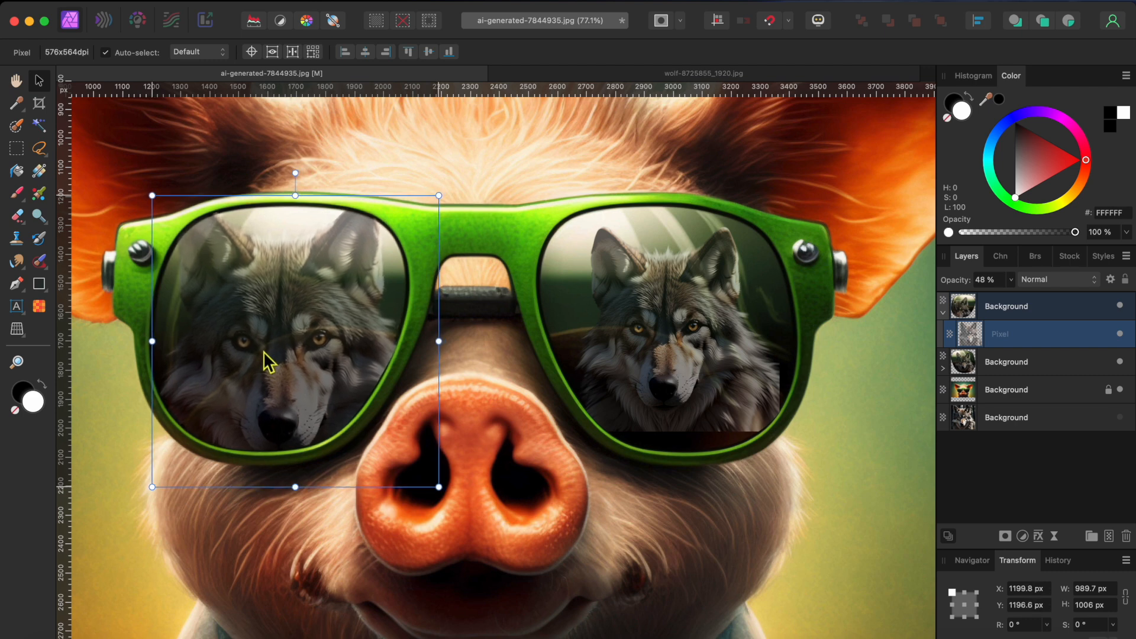
Enlarge the wolf in the right lens to about 985 × 1028 px, center it over the lens, and collapse both lens layers.
left_click(691, 361)
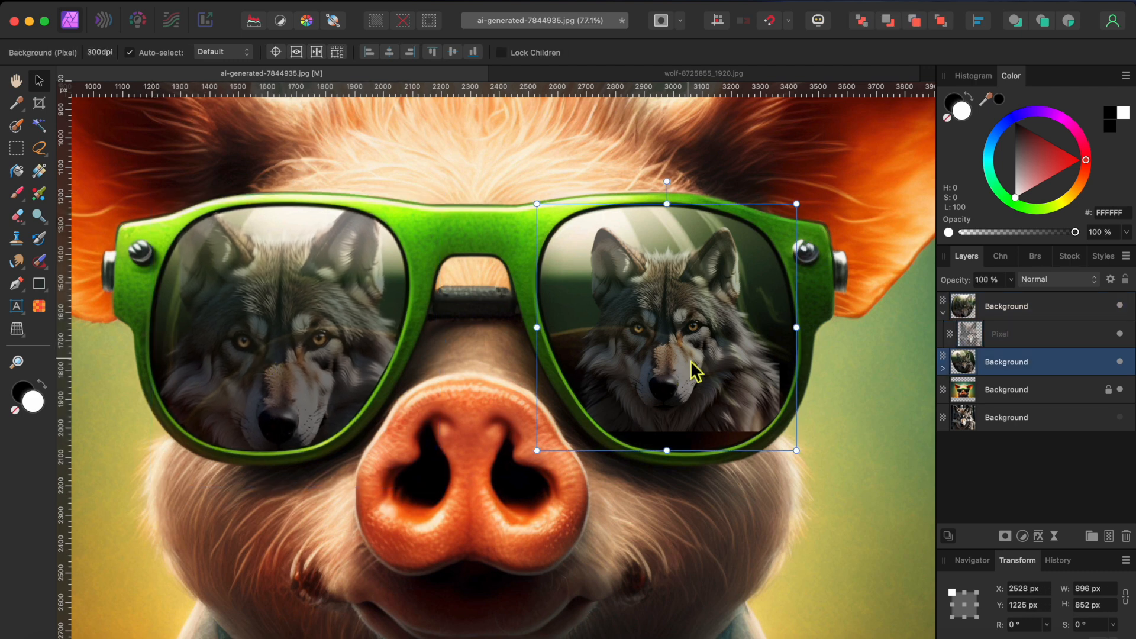
left_click(943, 368)
left_click(990, 396)
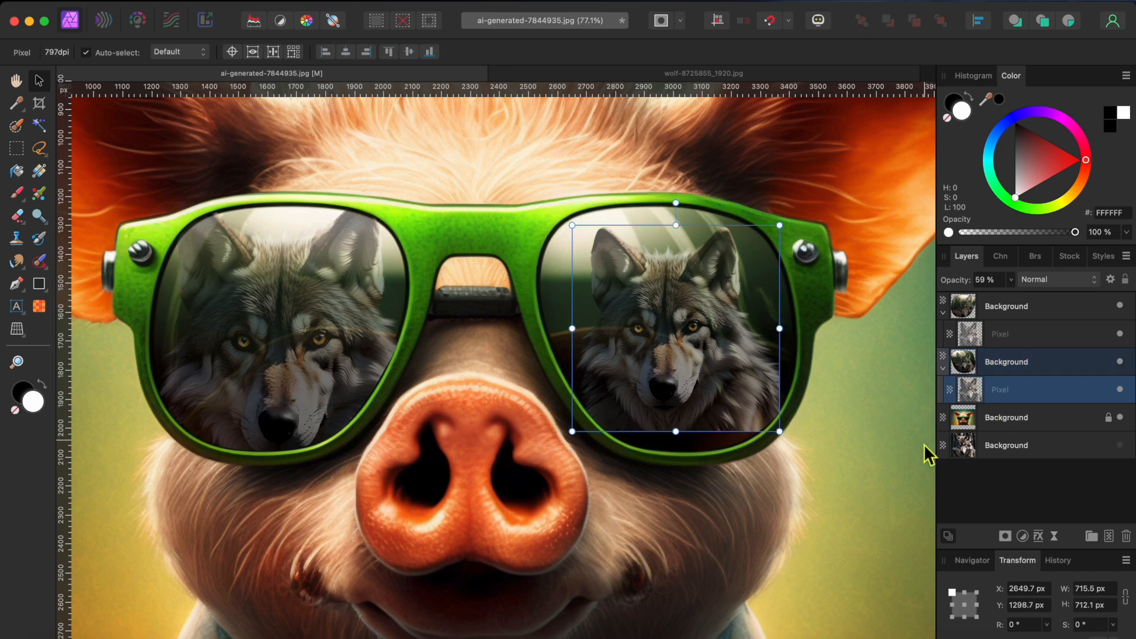
left_click_drag(578, 439, 500, 531)
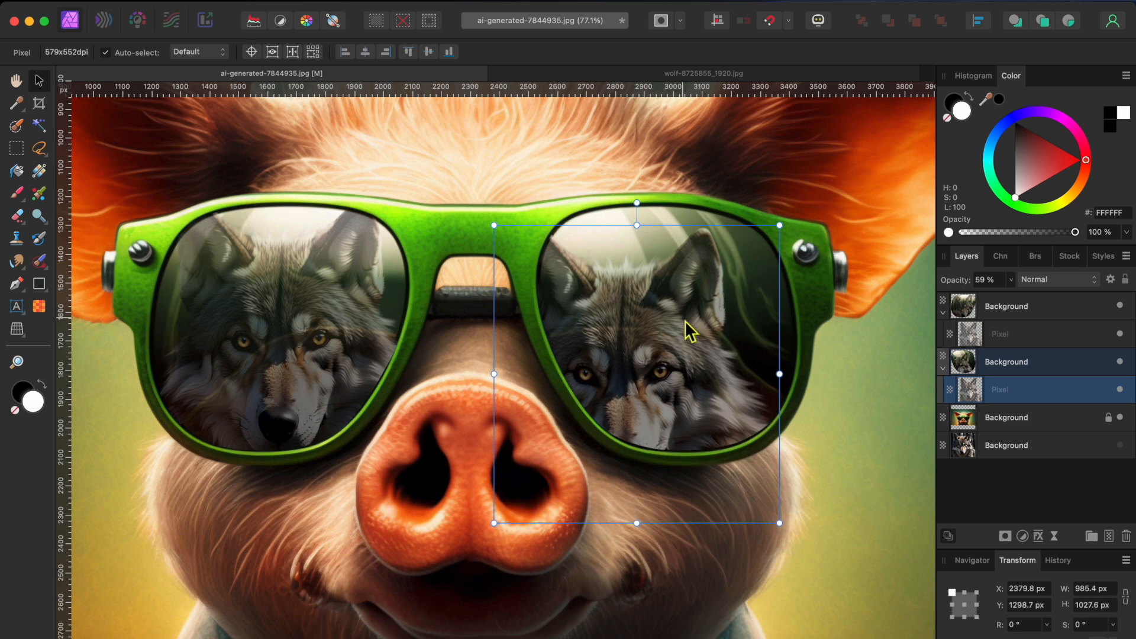
left_click_drag(674, 327, 715, 297)
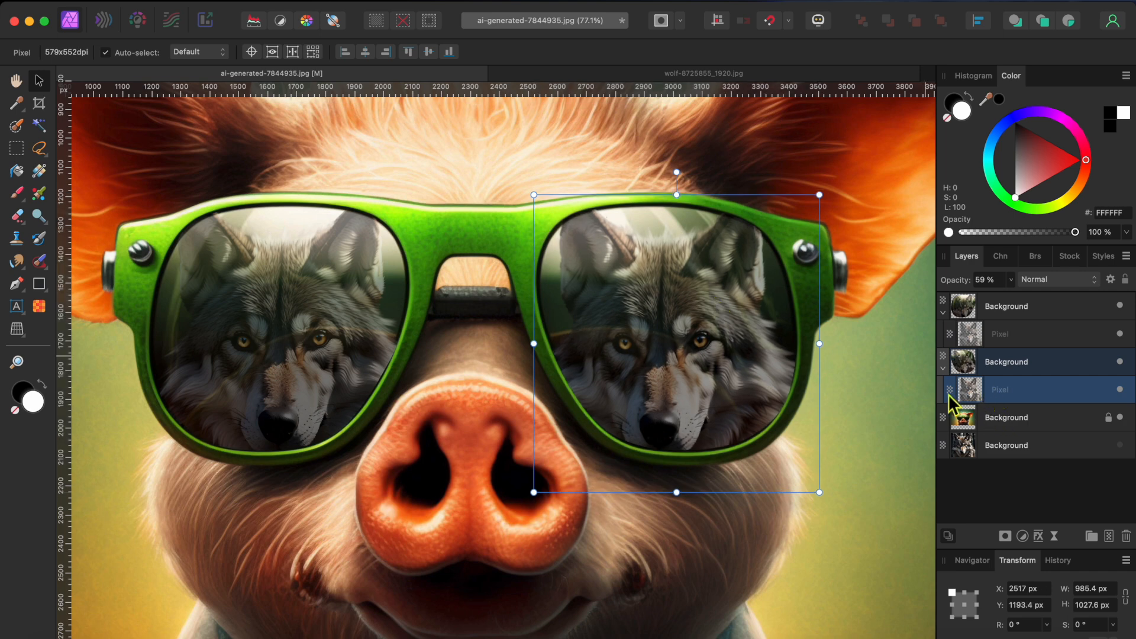
left_click(942, 368)
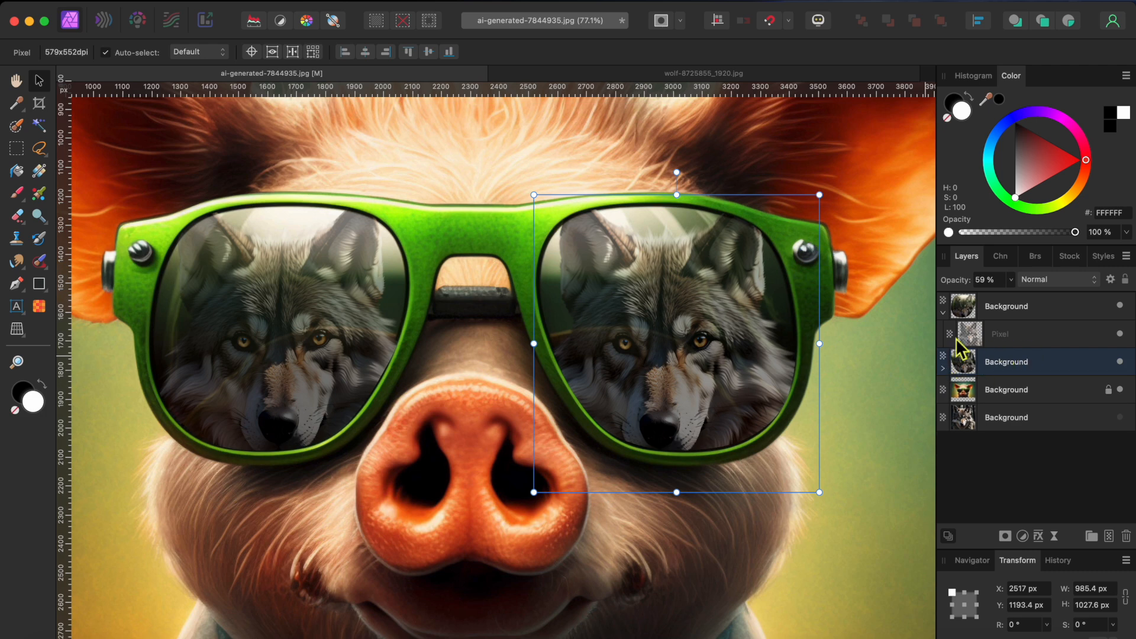
left_click(943, 313)
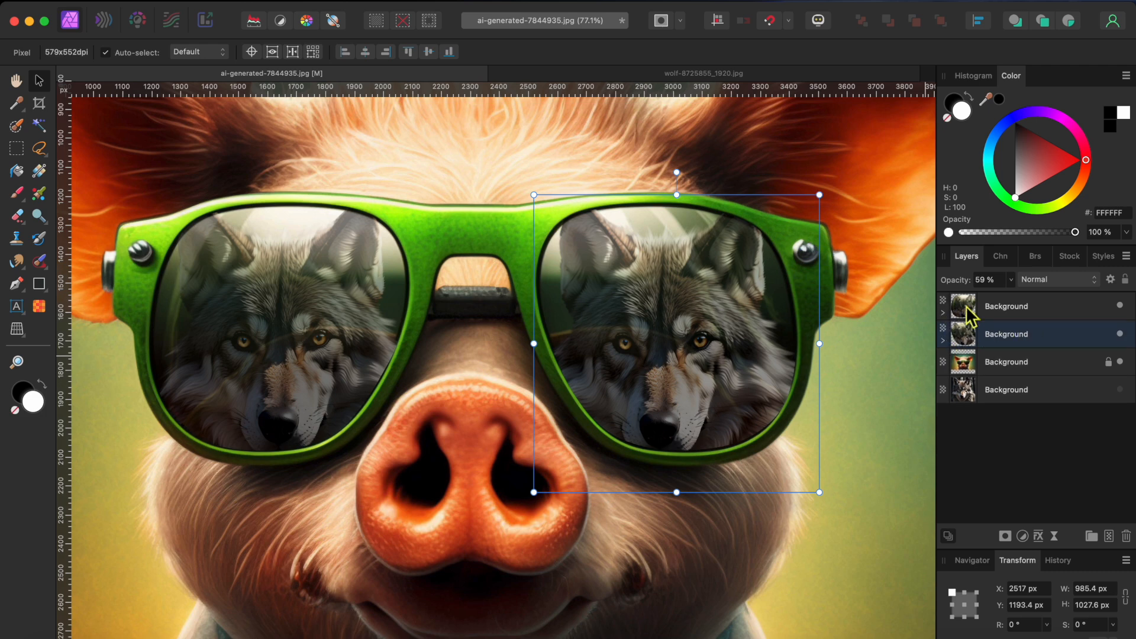
Lower the opacity of the wolf clipped inside the left lens layer to 37%.
left_click(1014, 305)
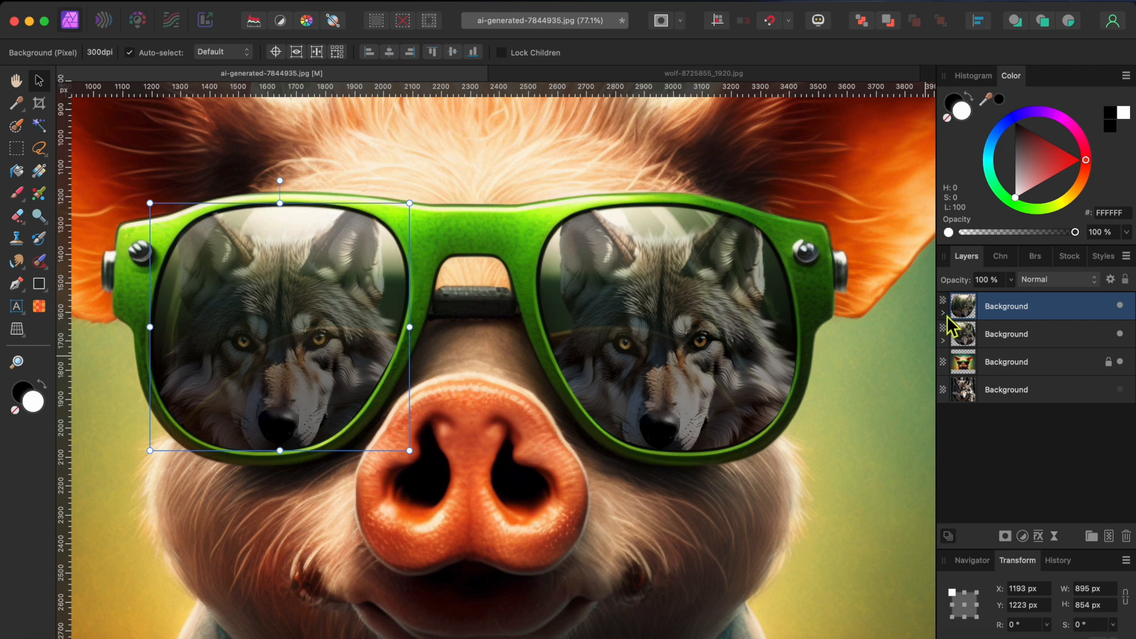
left_click(943, 313)
left_click(995, 337)
left_click(1011, 282)
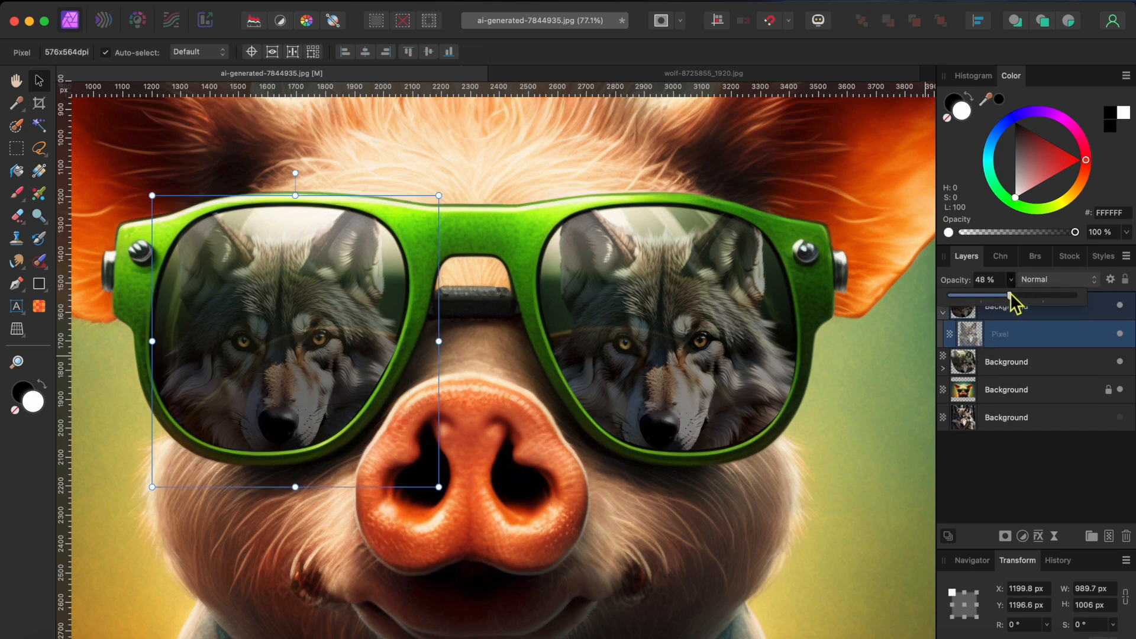
left_click_drag(1014, 303, 1001, 307)
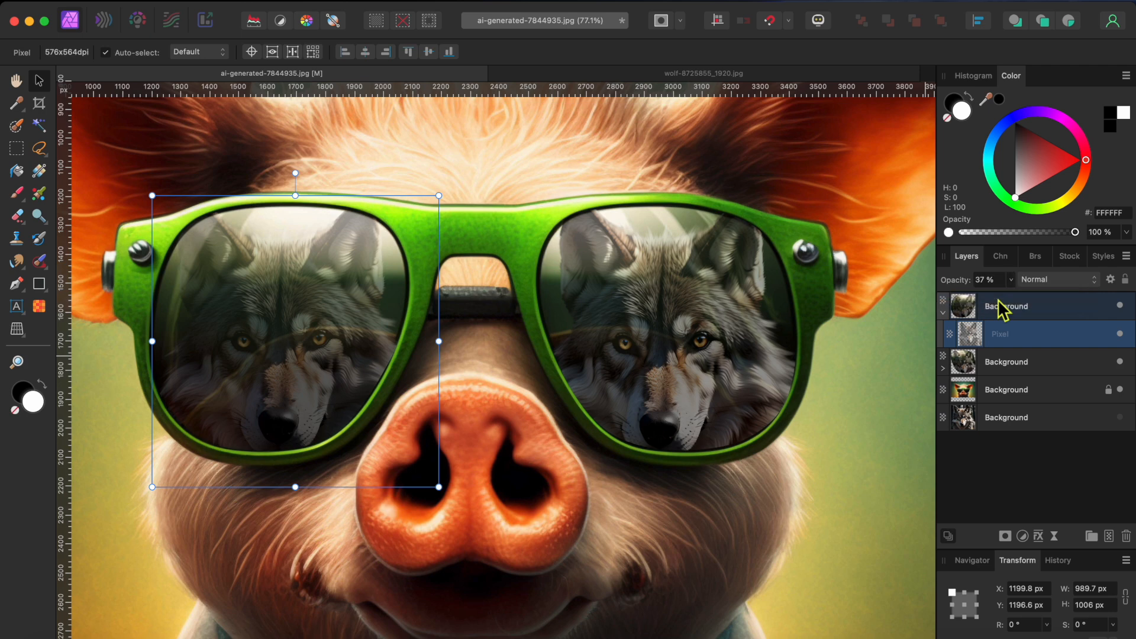
Lower the opacity of the wolf clipped inside the right lens layer to 38% and deselect it.
left_click(942, 368)
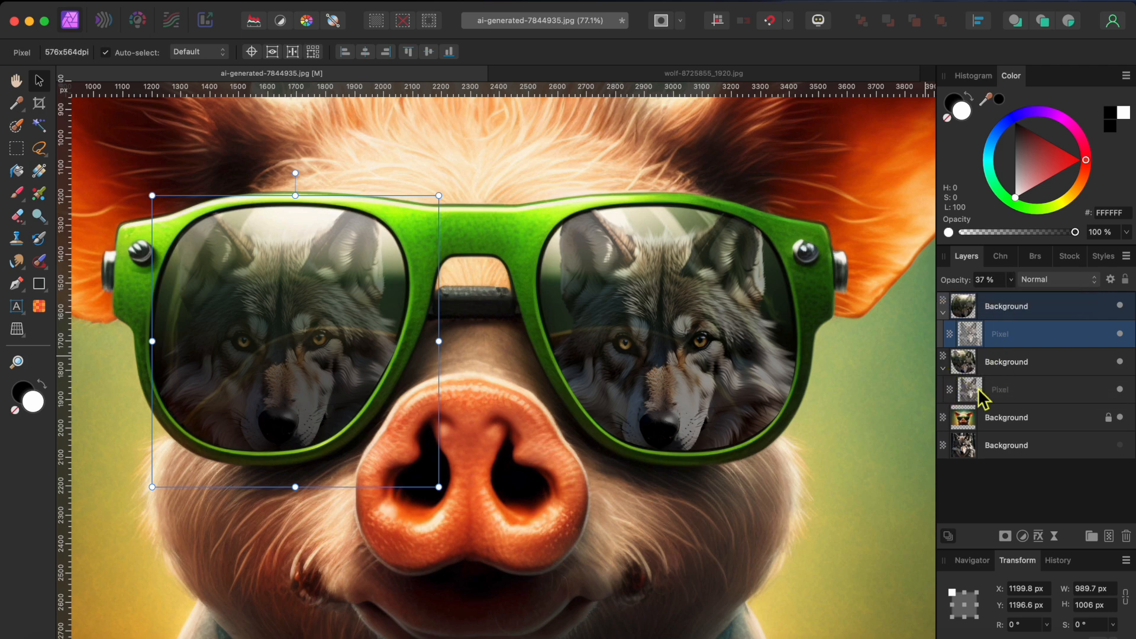
left_click(977, 390)
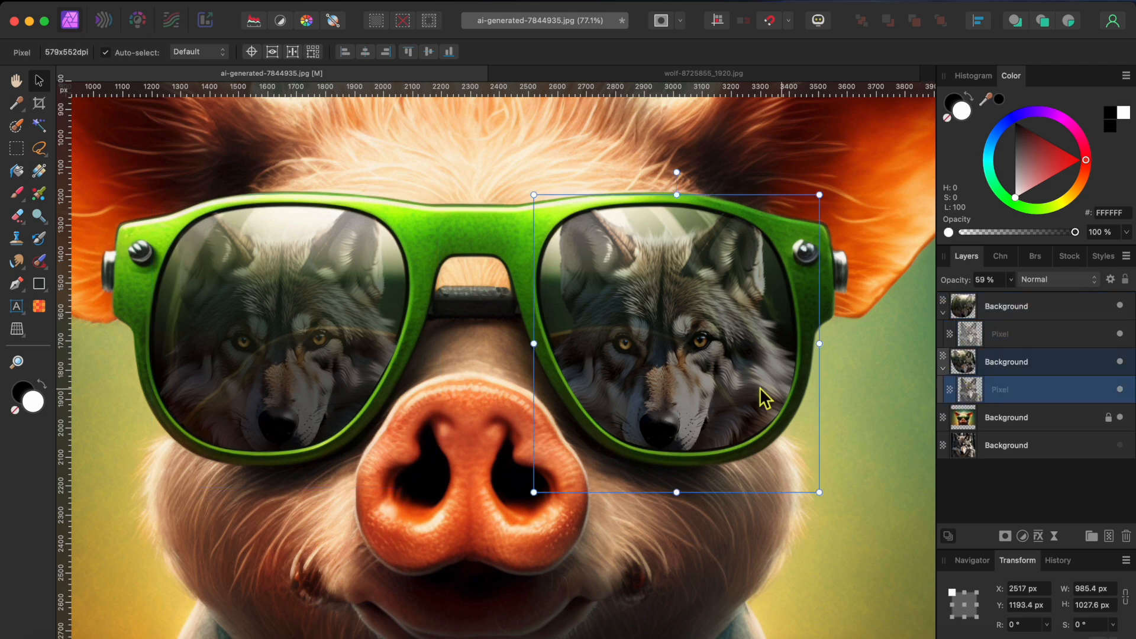
left_click(1011, 282)
left_click_drag(1010, 296, 986, 306)
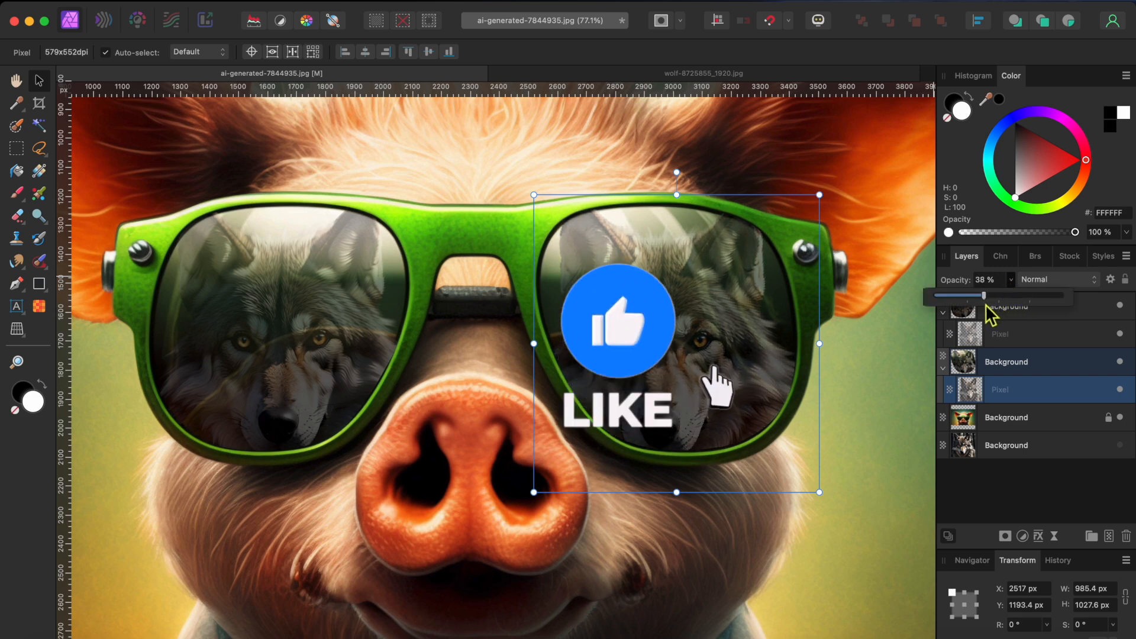
left_click(864, 463)
scroll(864, 463, "down", 4)
scroll(865, 463, "up", 1)
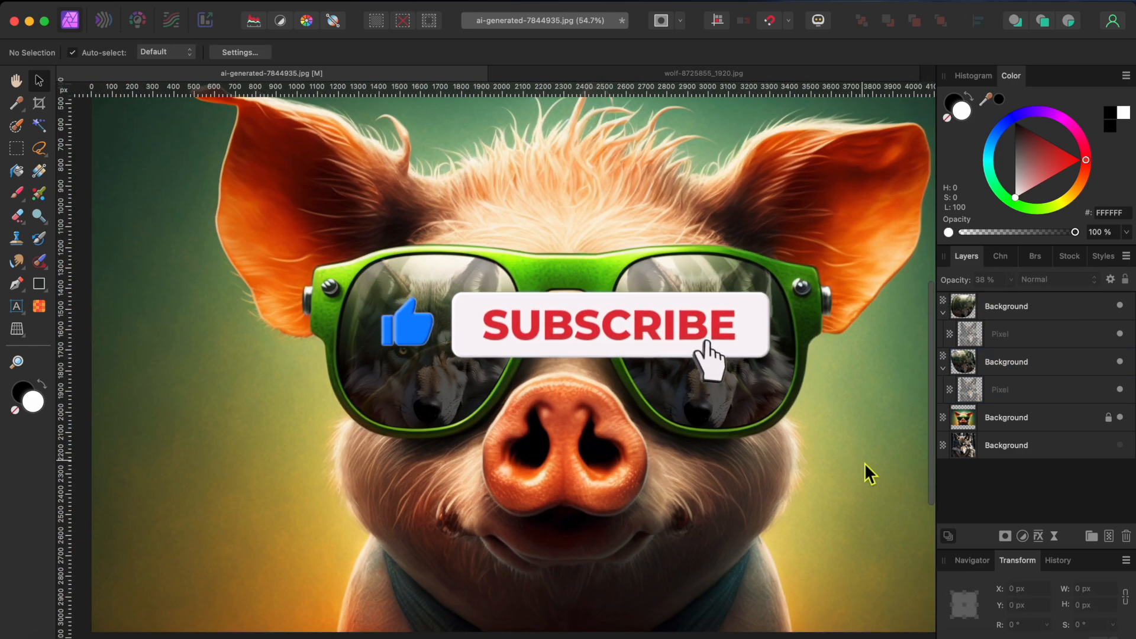
scroll(865, 463, "down", 1)
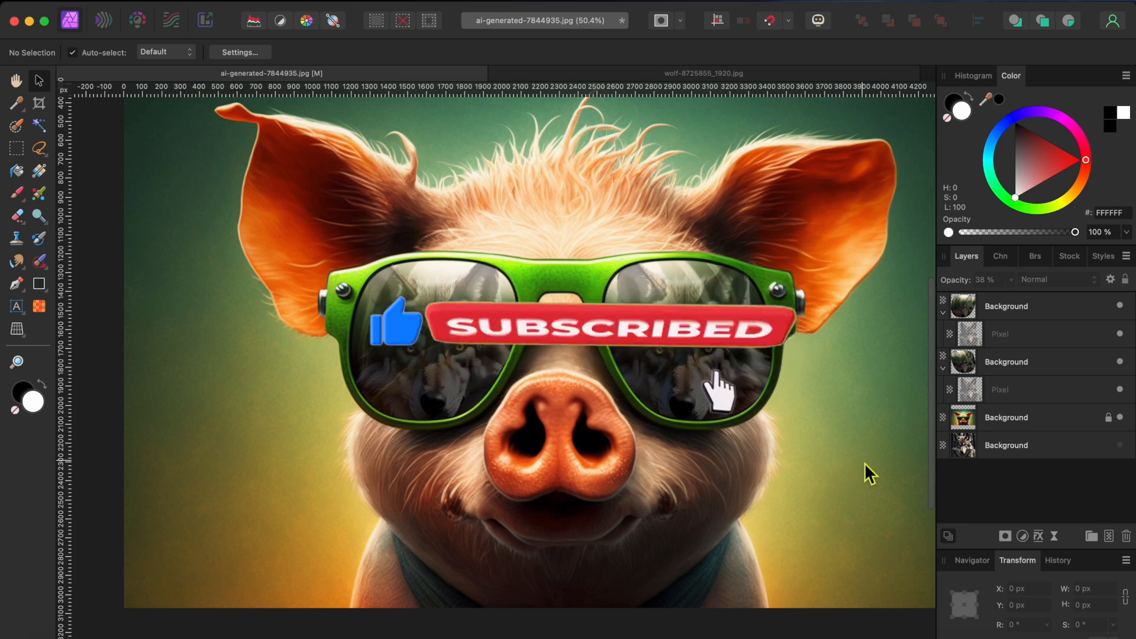